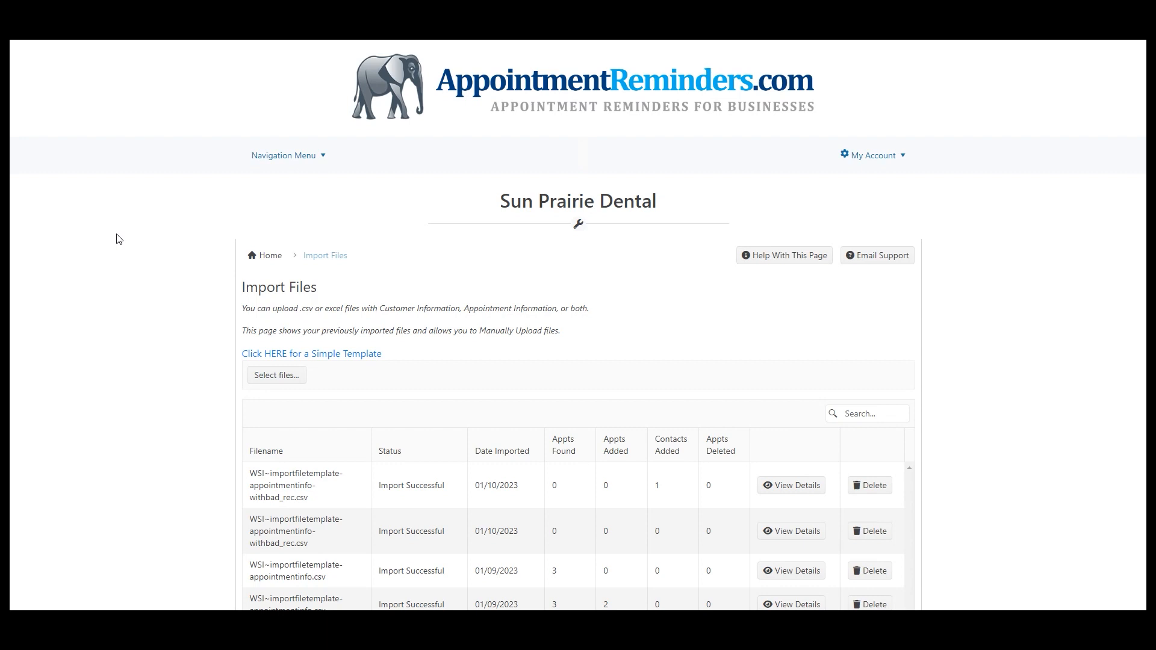
# Download the simple import template, open it in Excel and autofit all its columns
pyautogui.click(335, 356)
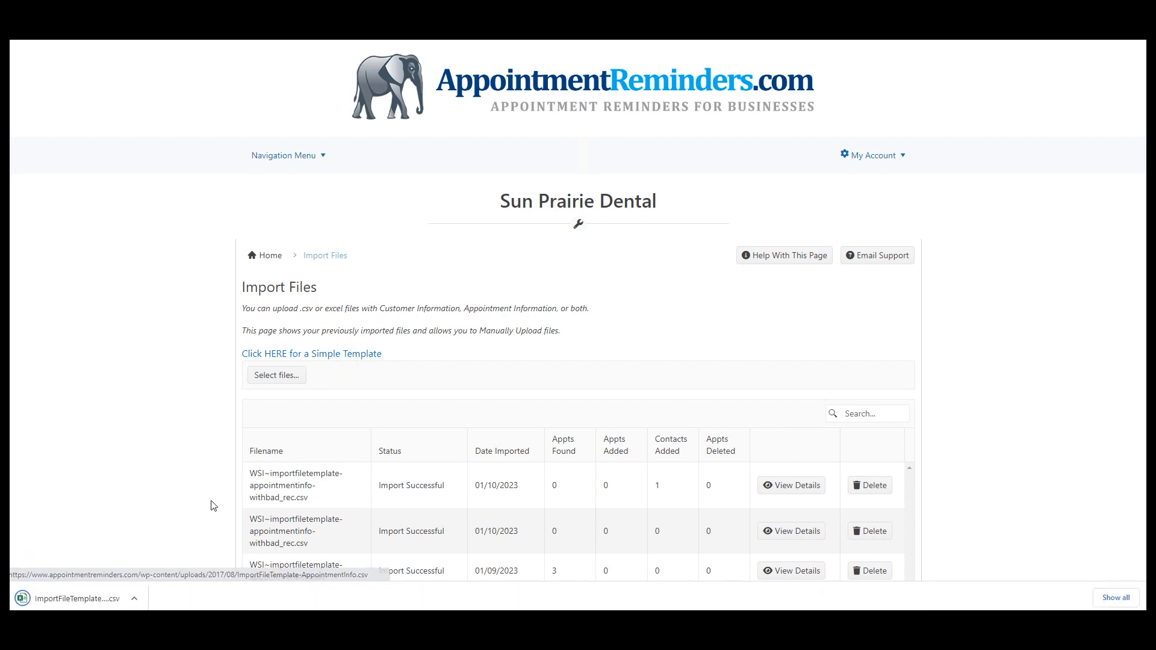
pyautogui.click(117, 589)
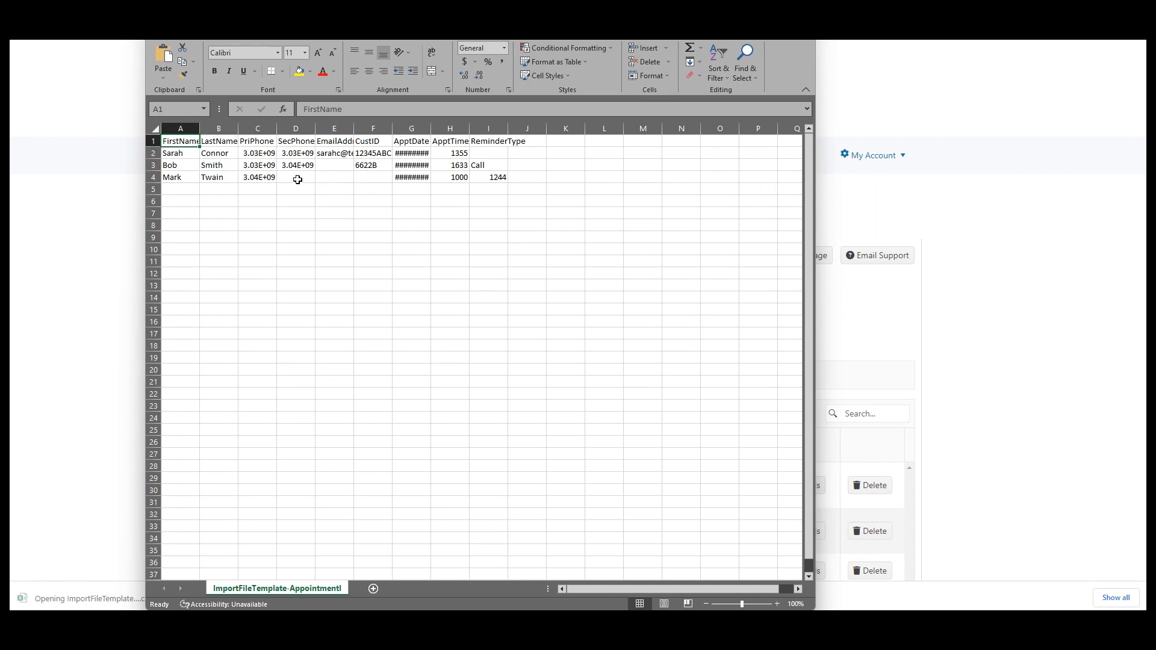
pyautogui.click(155, 128)
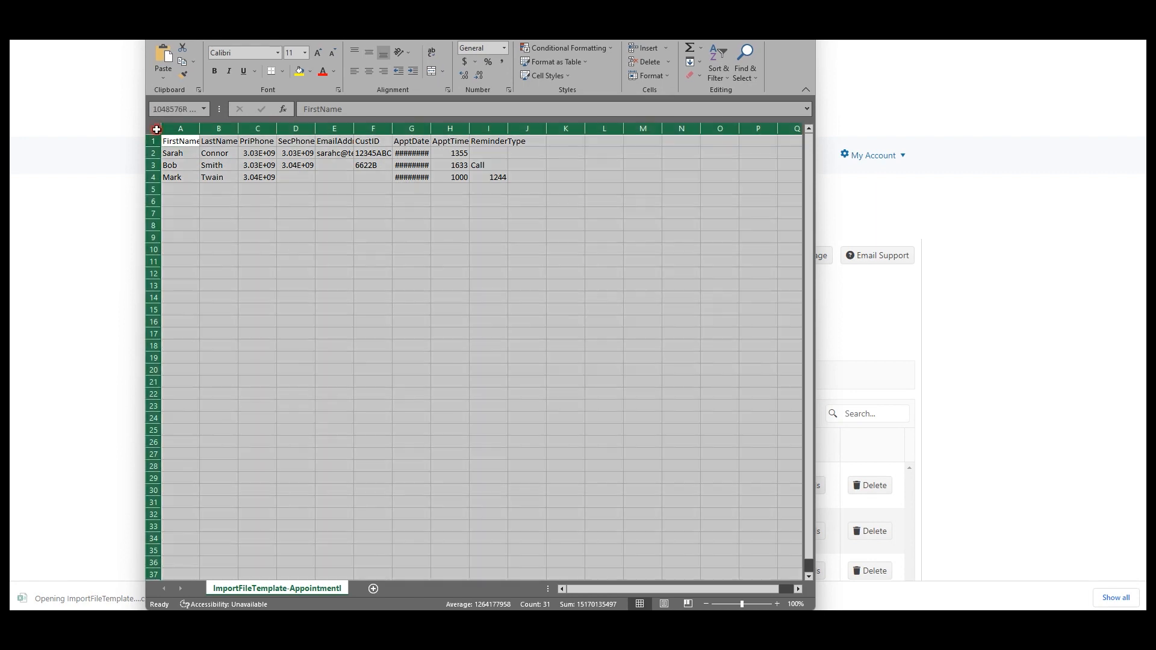
pyautogui.doubleClick(199, 128)
# Delete the ApptDate, ApptTime and ReminderType columns from the template
pyautogui.moveTo(494, 127); pyautogui.dragTo(591, 124)
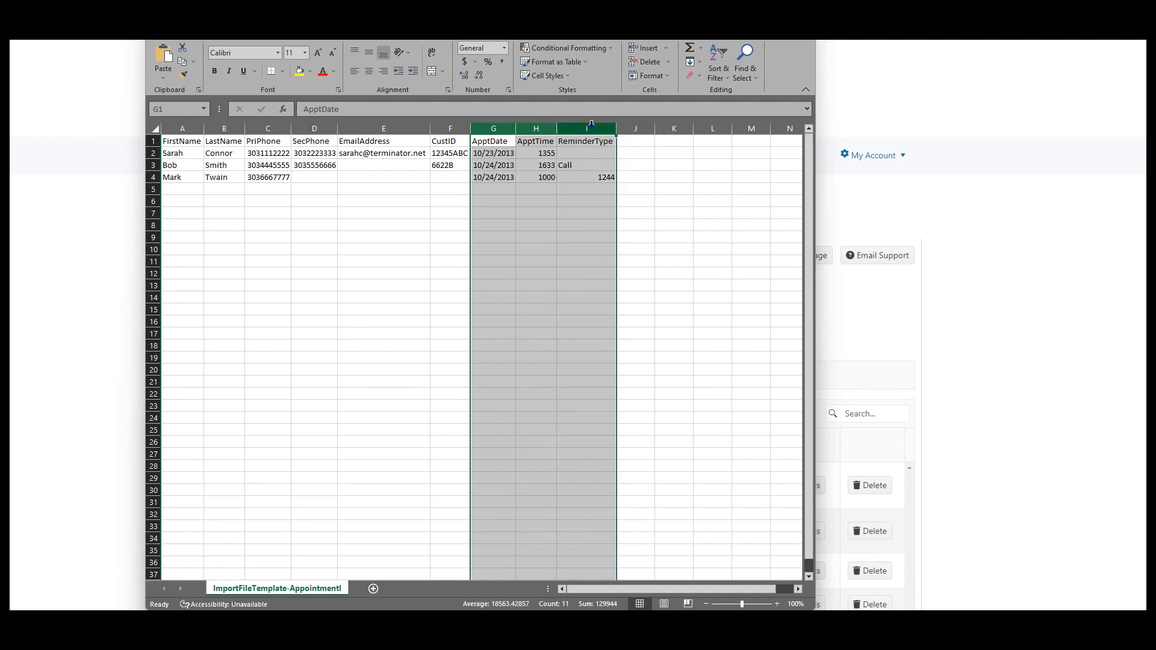
pyautogui.rightClick(591, 124)
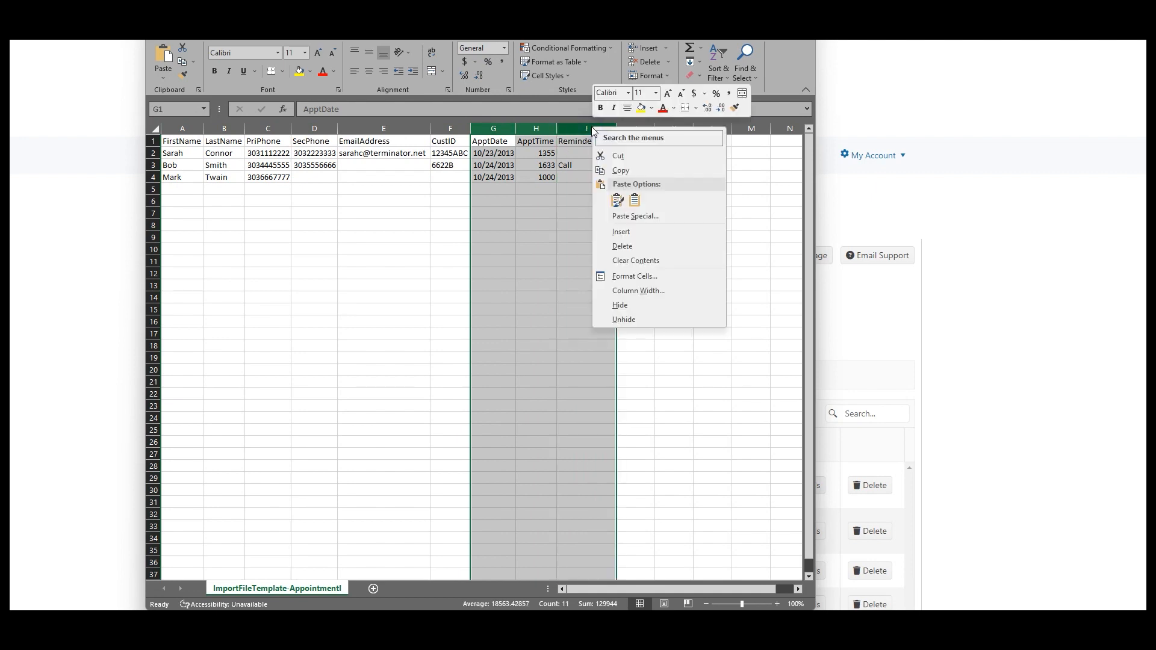
pyautogui.click(626, 245)
pyautogui.click(454, 186)
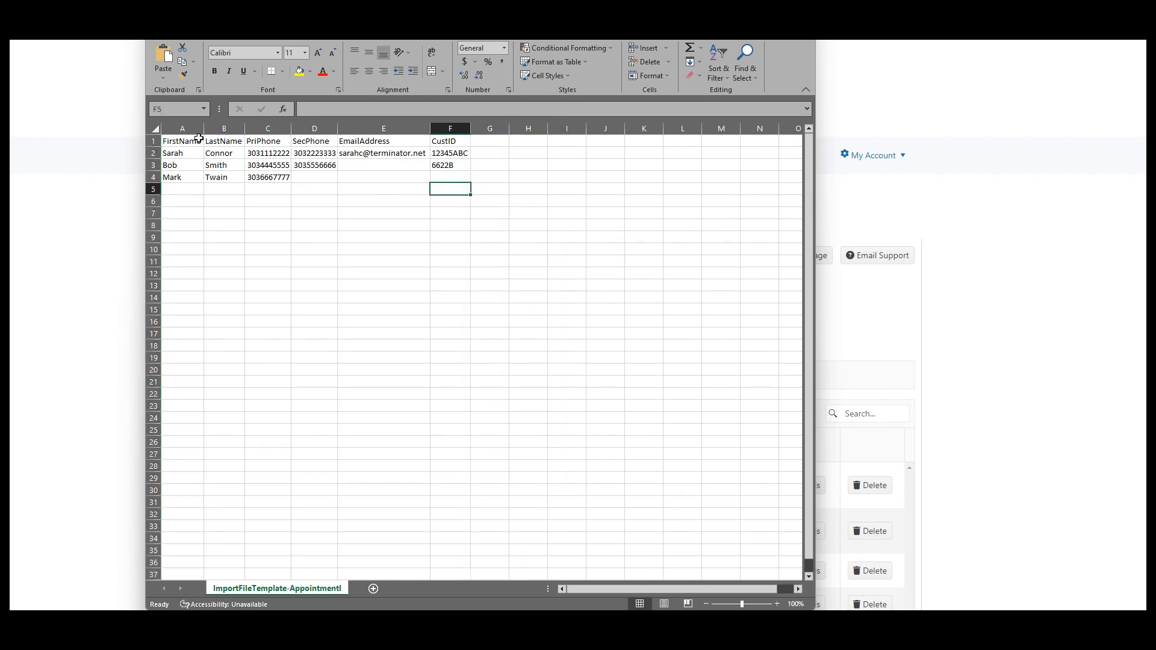
# Examine the FirstName, LastName and PriPhone columns and the optional secondary phone, email and customer ID fields in each sample contact row
pyautogui.moveTo(182, 129); pyautogui.dragTo(278, 128)
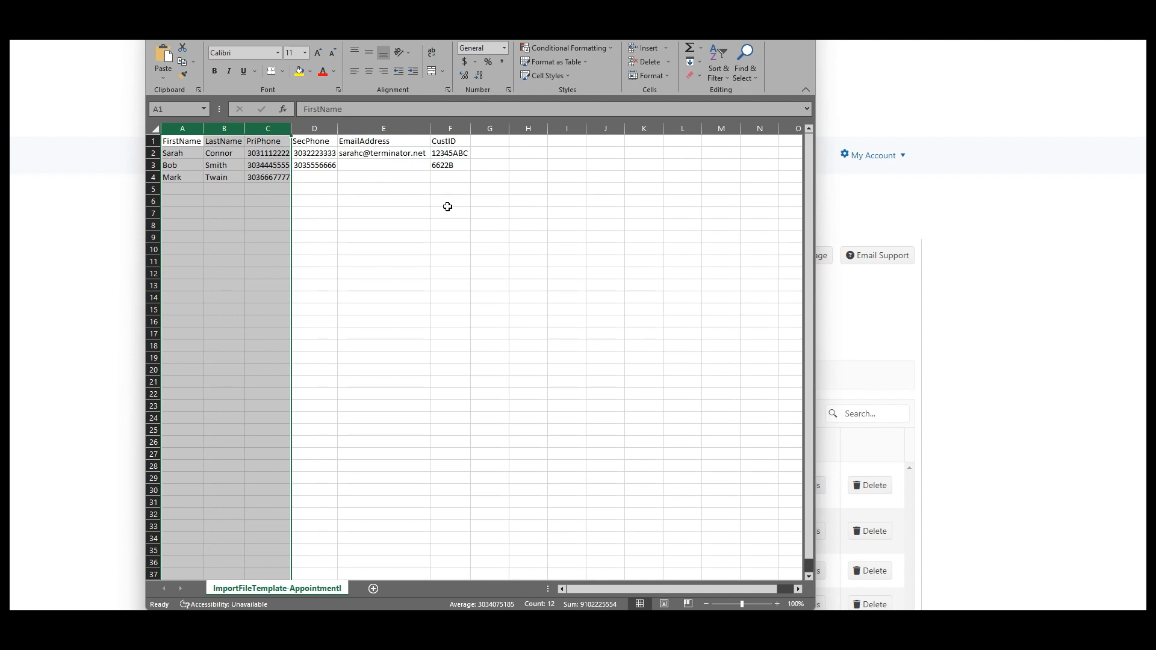
pyautogui.click(371, 167)
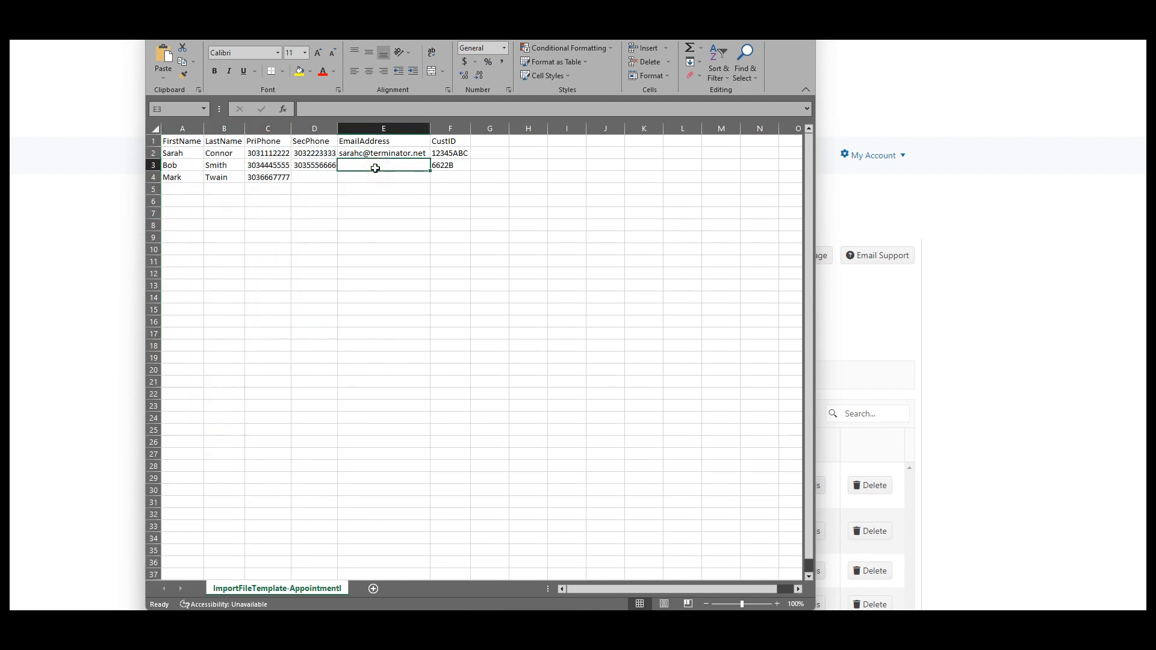
pyautogui.click(154, 153)
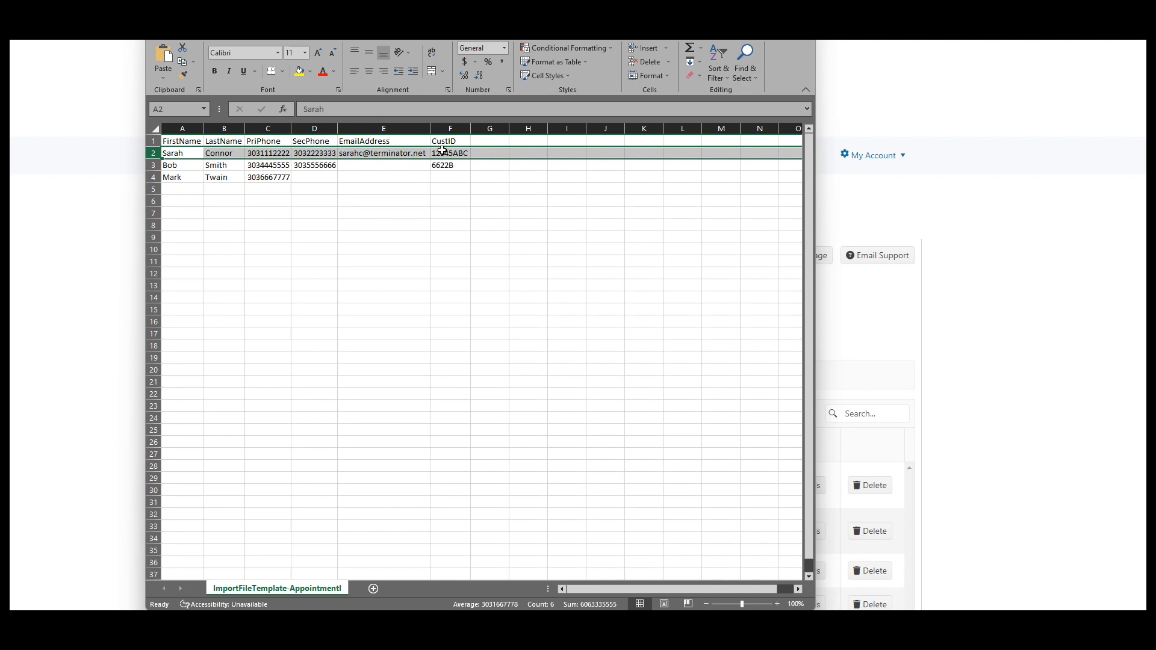
pyautogui.click(154, 165)
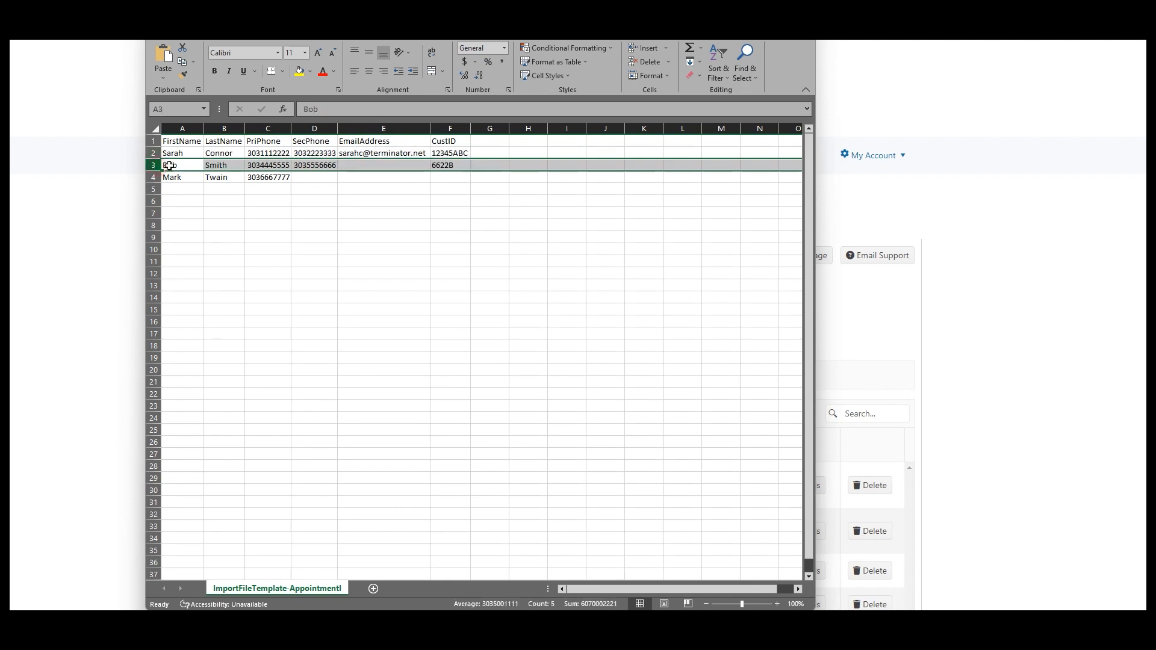
pyautogui.click(381, 165)
pyautogui.click(152, 177)
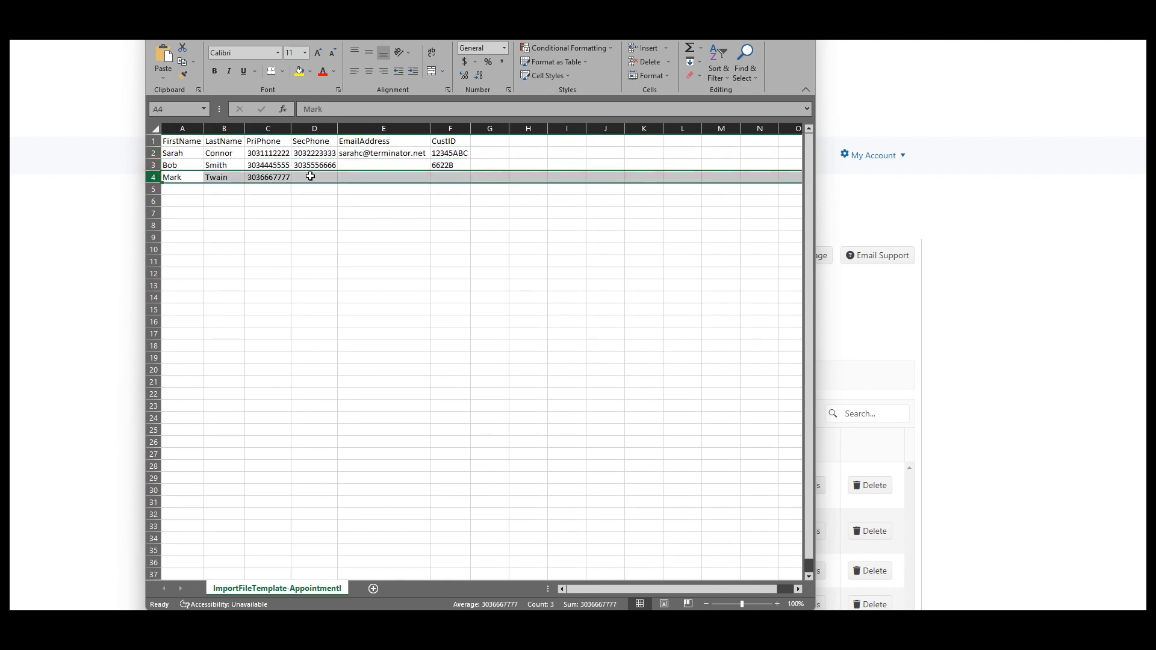
pyautogui.click(319, 174)
pyautogui.click(374, 173)
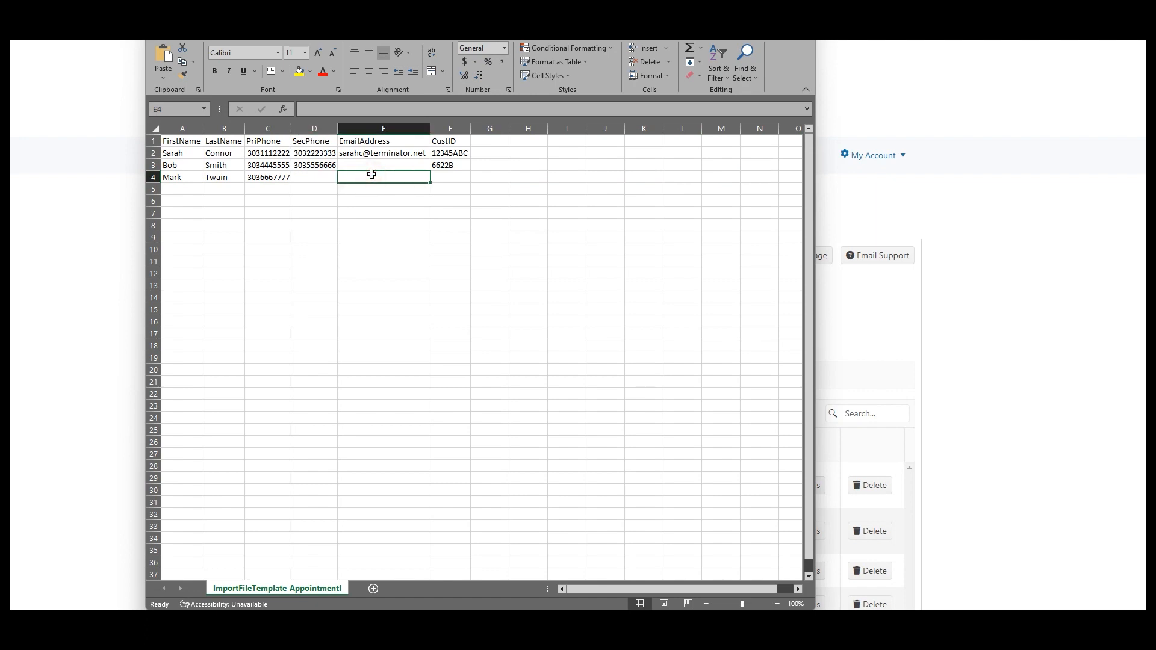
pyautogui.click(463, 179)
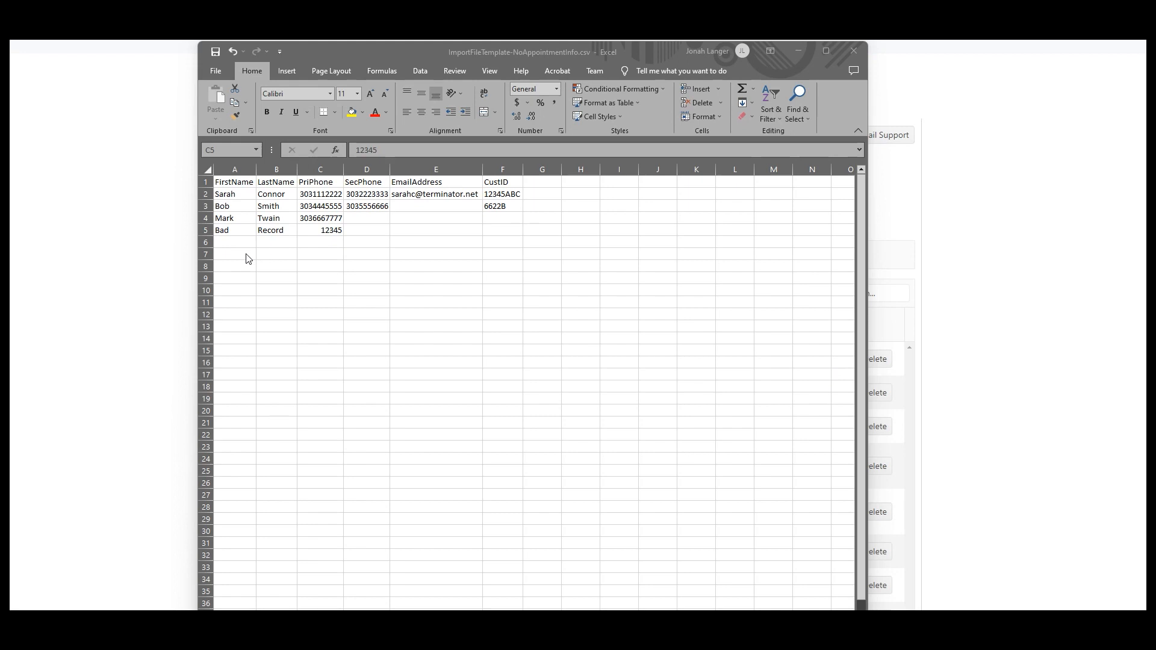
# Examine the first name, last name and primary phone of the bad test record in row 5
pyautogui.click(240, 231)
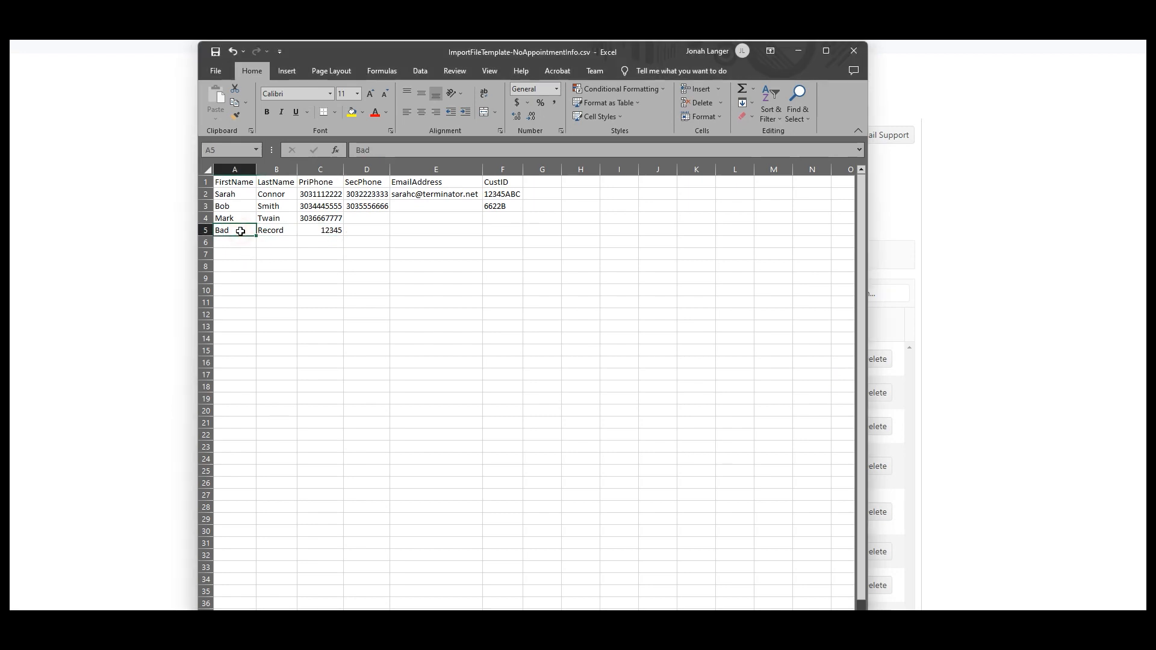
pyautogui.click(272, 230)
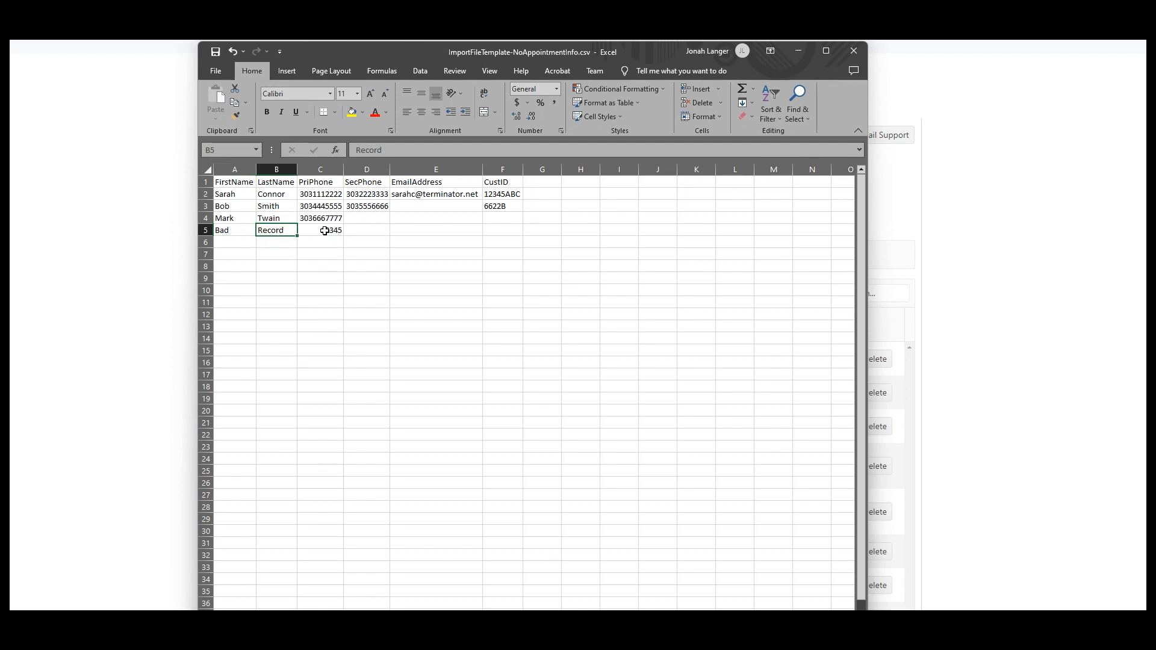
pyautogui.click(324, 231)
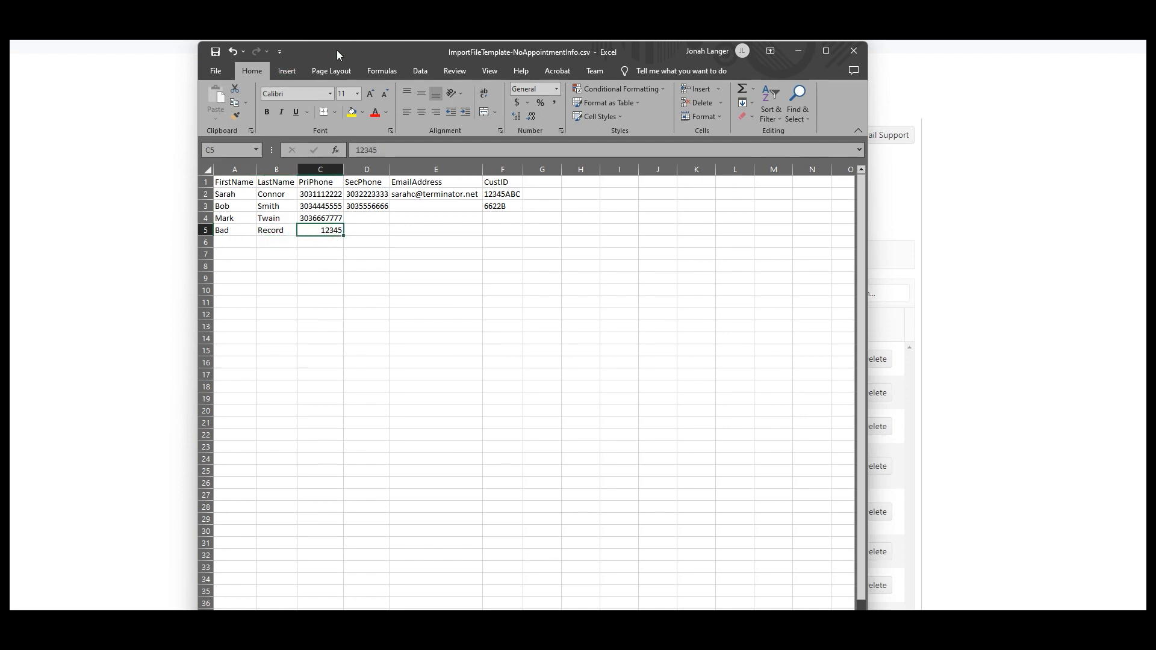
# Save the sheet in C:\Temp as ImportFileTemplate-NoAppointmentInfo.csv in CSV (Comma delimited) format
pyautogui.moveTo(339, 48); pyautogui.dragTo(1155, 71)
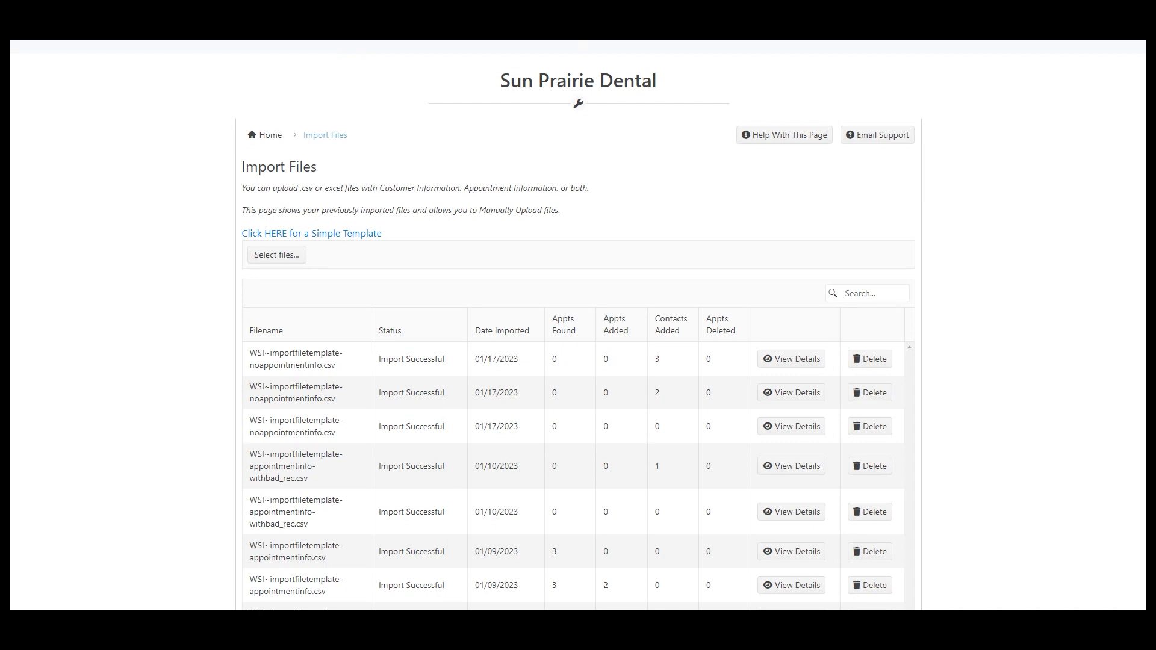
pyautogui.press('F12')
pyautogui.moveTo(772, 122); pyautogui.dragTo(388, 158)
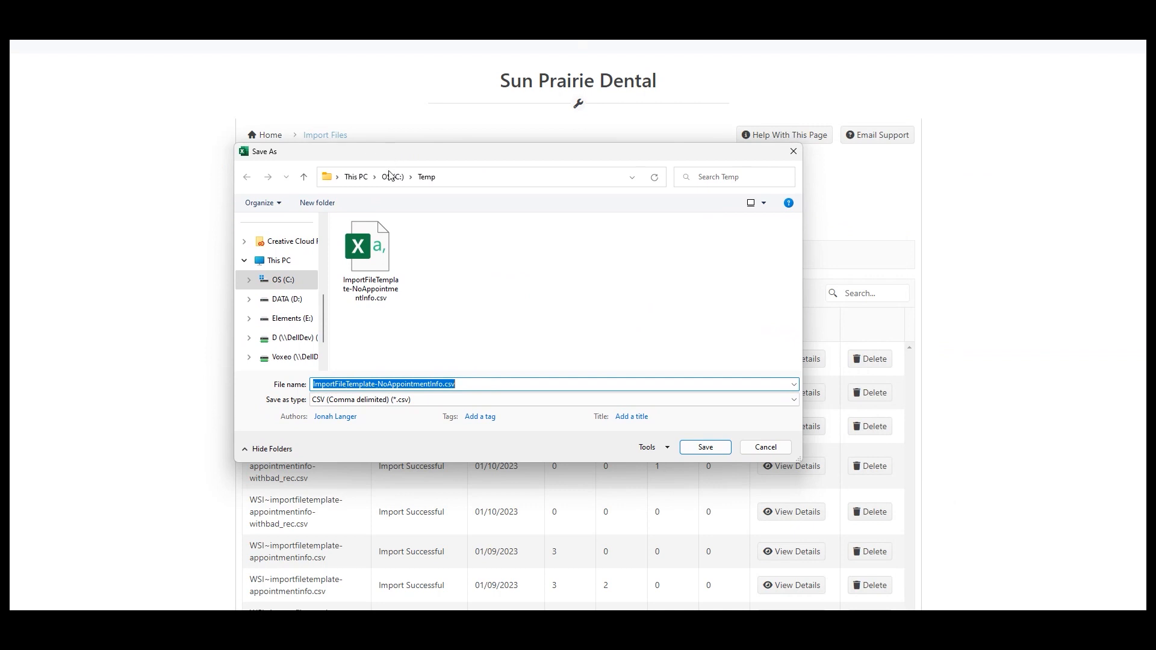
pyautogui.click(389, 400)
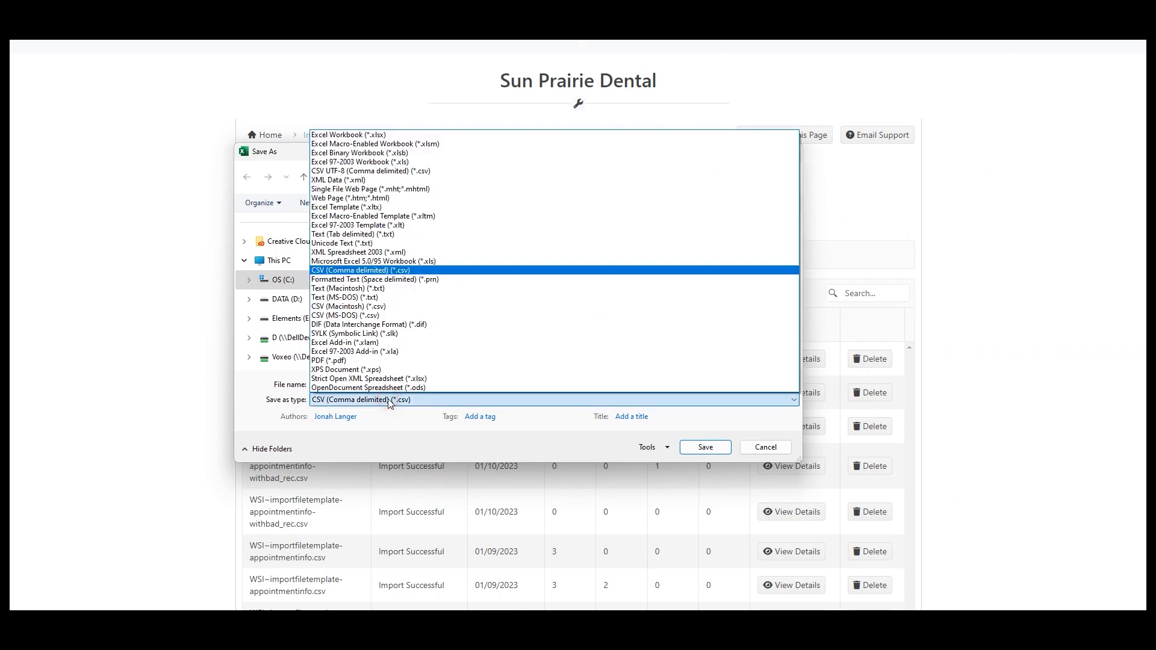
pyautogui.click(352, 270)
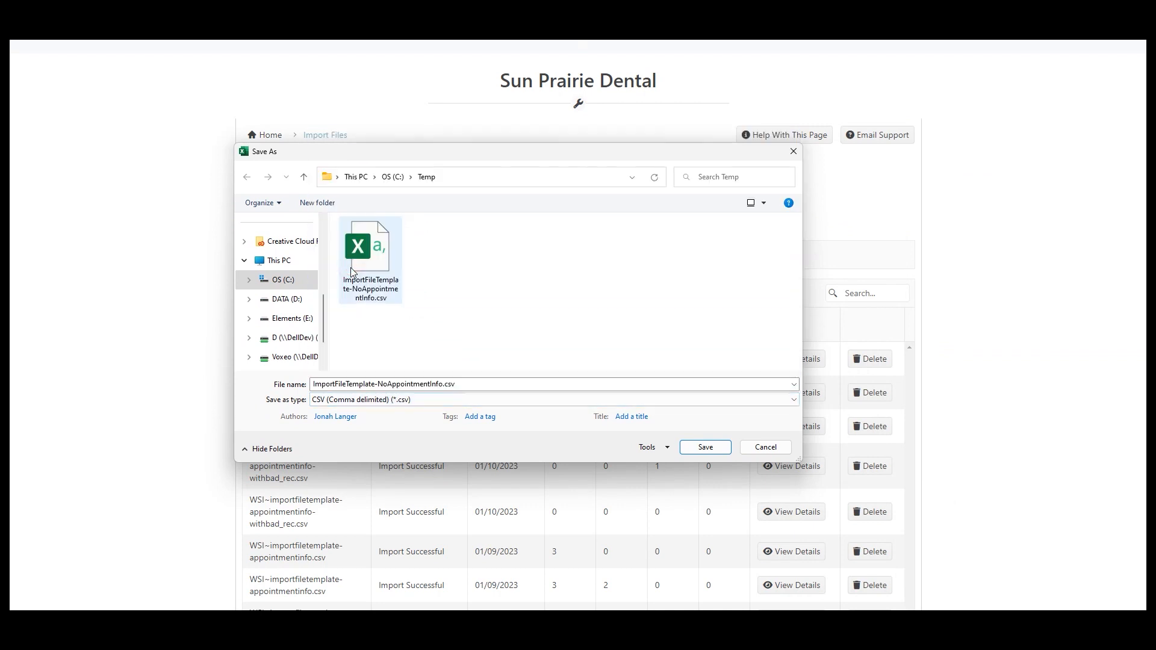
pyautogui.click(719, 449)
pyautogui.click(626, 313)
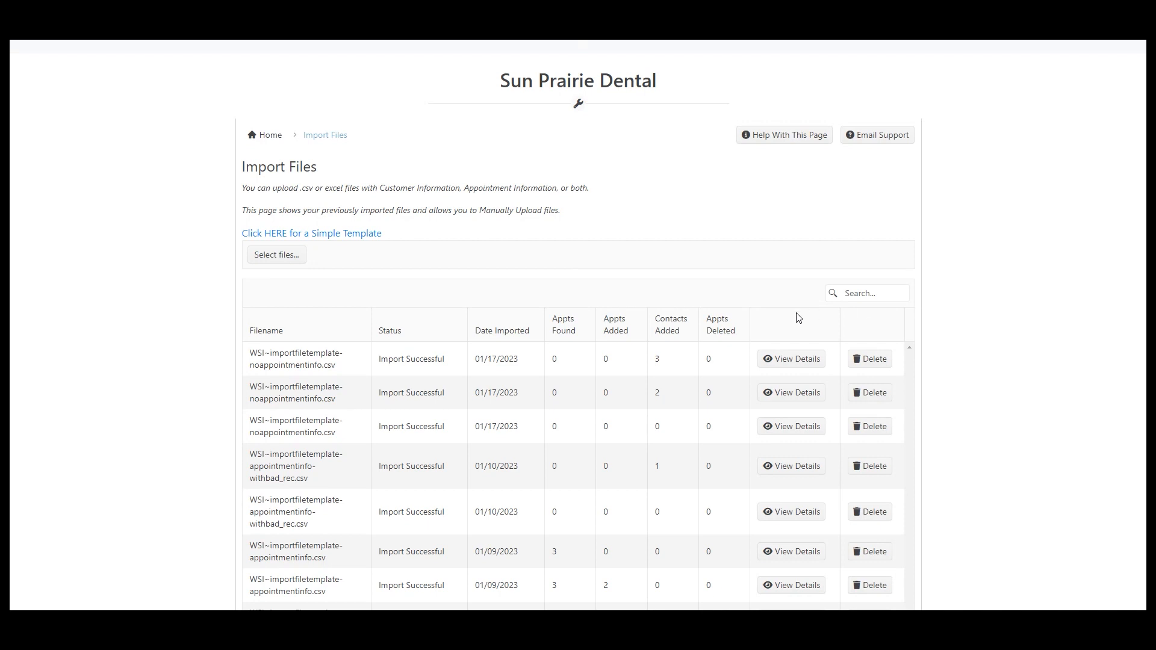
# Upload ImportFileTemplate-NoAppointmentInfo.csv on the Import Files page
pyautogui.click(277, 255)
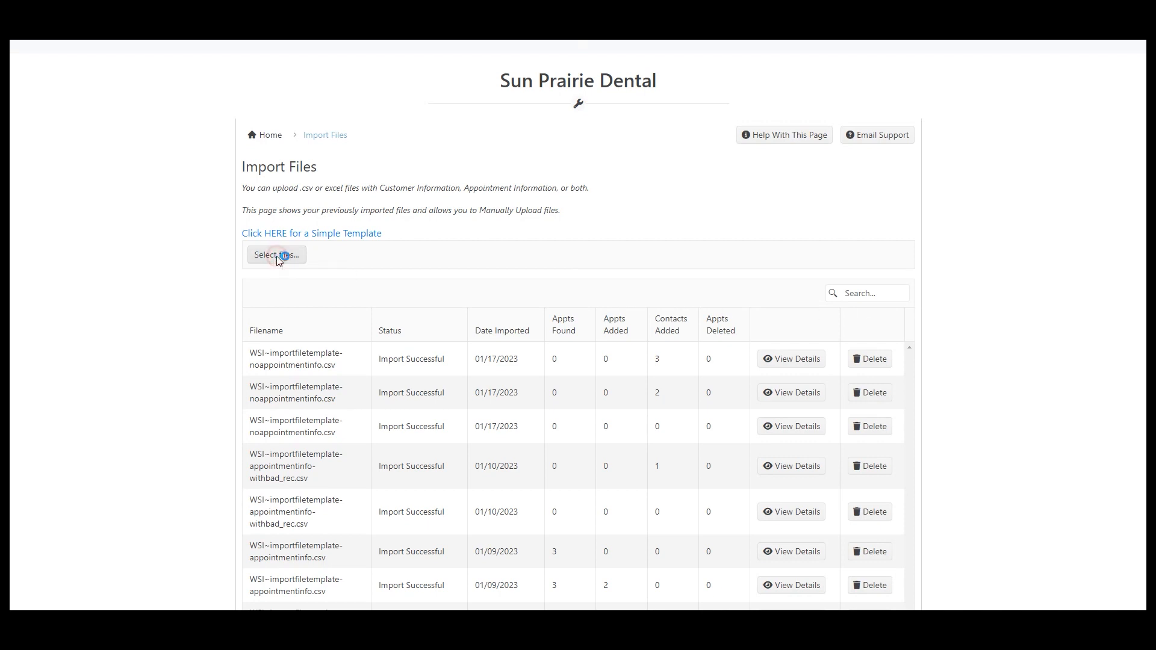
pyautogui.click(137, 113)
pyautogui.click(497, 299)
pyautogui.click(311, 315)
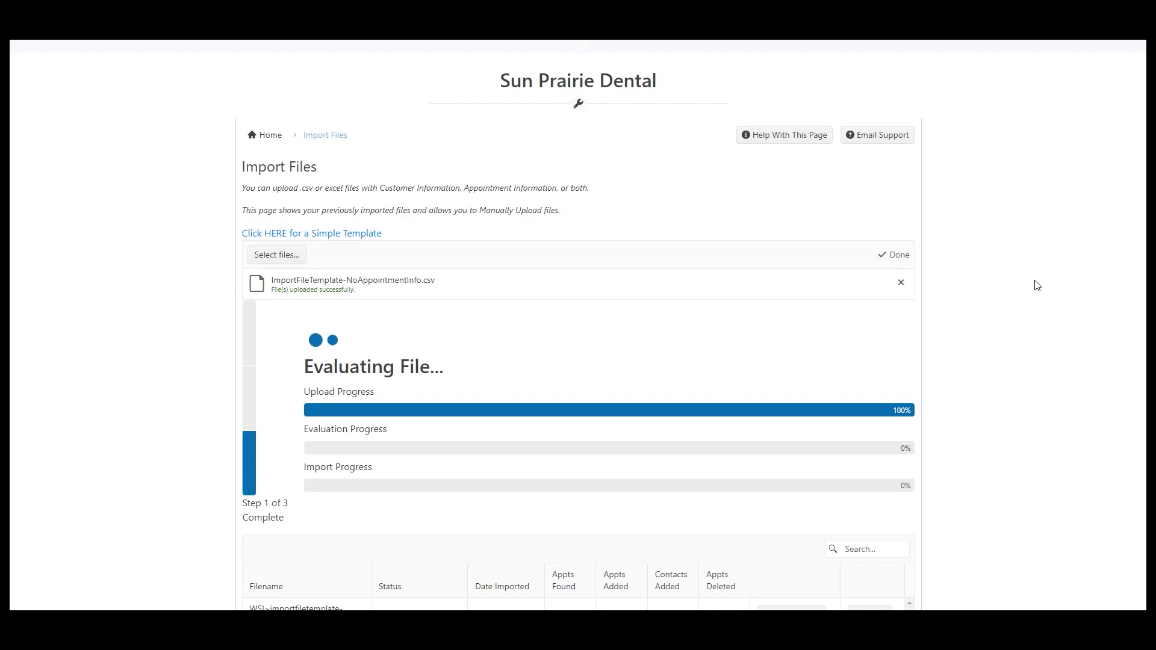
# Open the details of the newest import and examine its valid and invalid records
pyautogui.scroll(-2, 1036, 285)
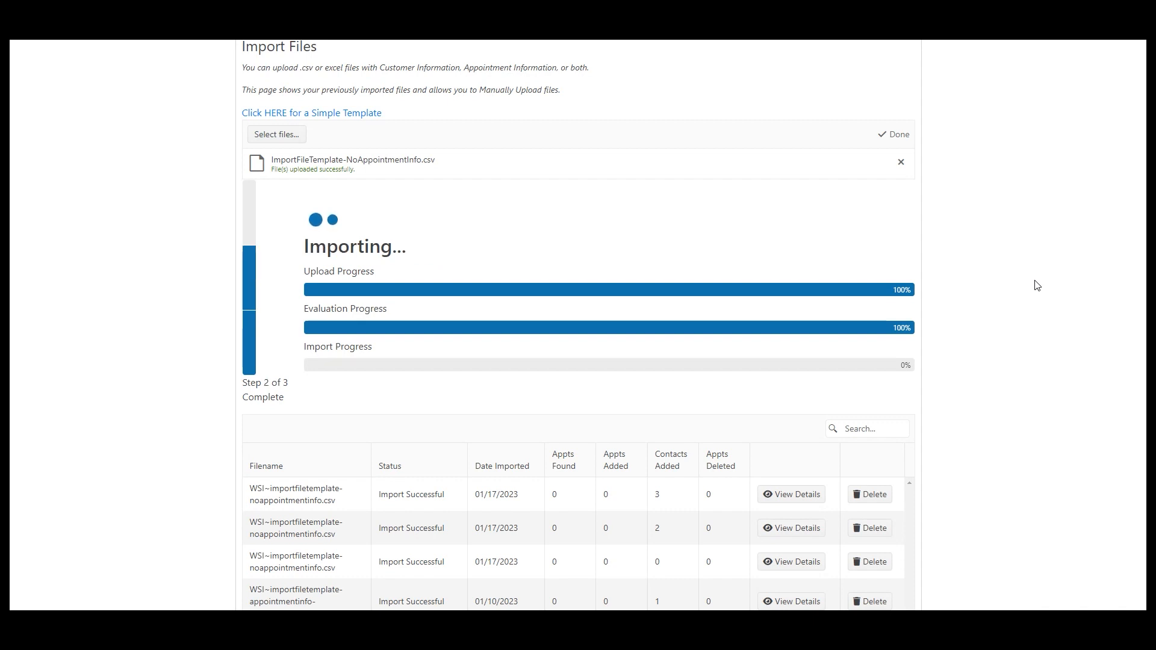
pyautogui.click(804, 496)
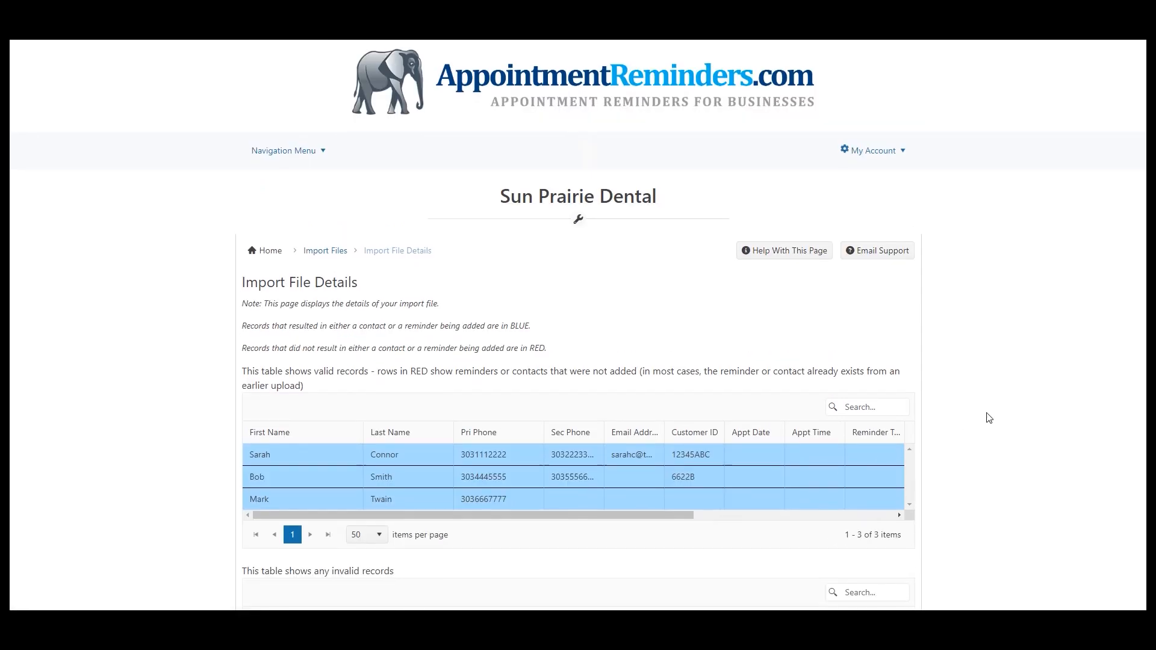
pyautogui.scroll(-3, 988, 415)
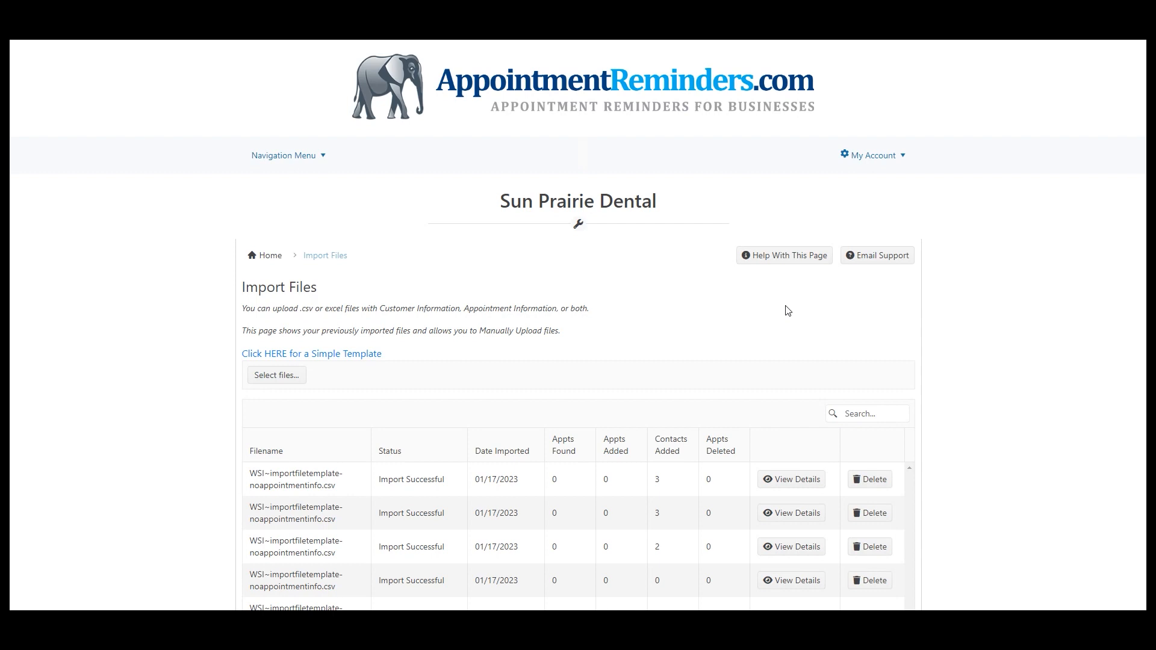
# Download a fresh copy of the simple template and open it in Excel with all columns autofitted
pyautogui.click(332, 362)
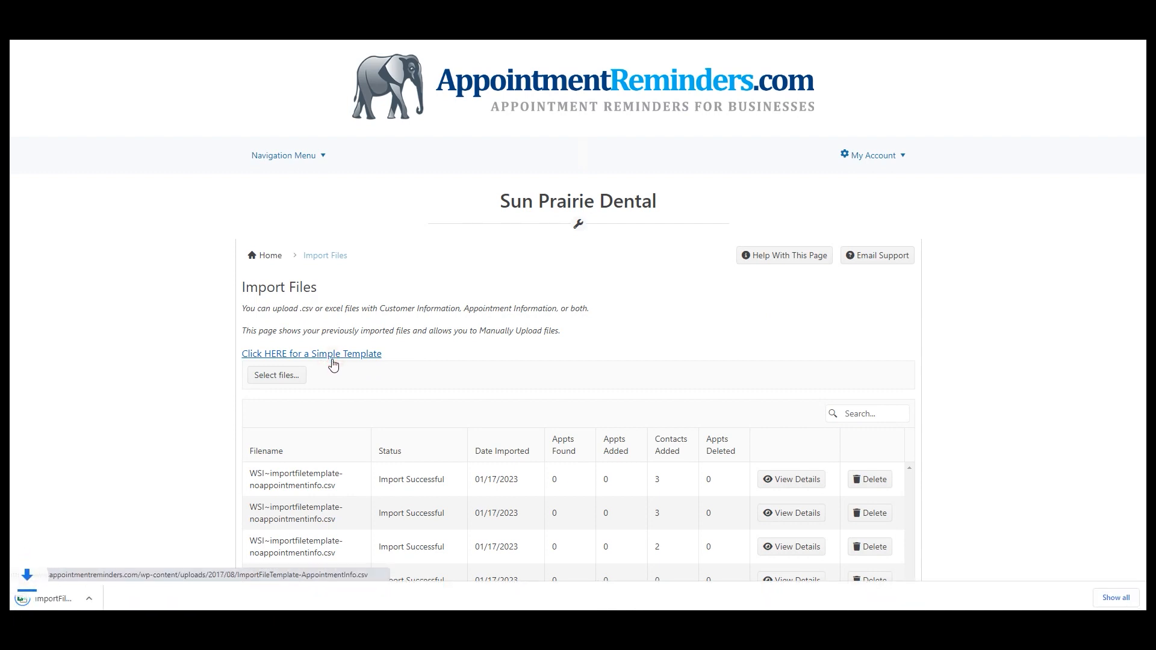
pyautogui.click(92, 597)
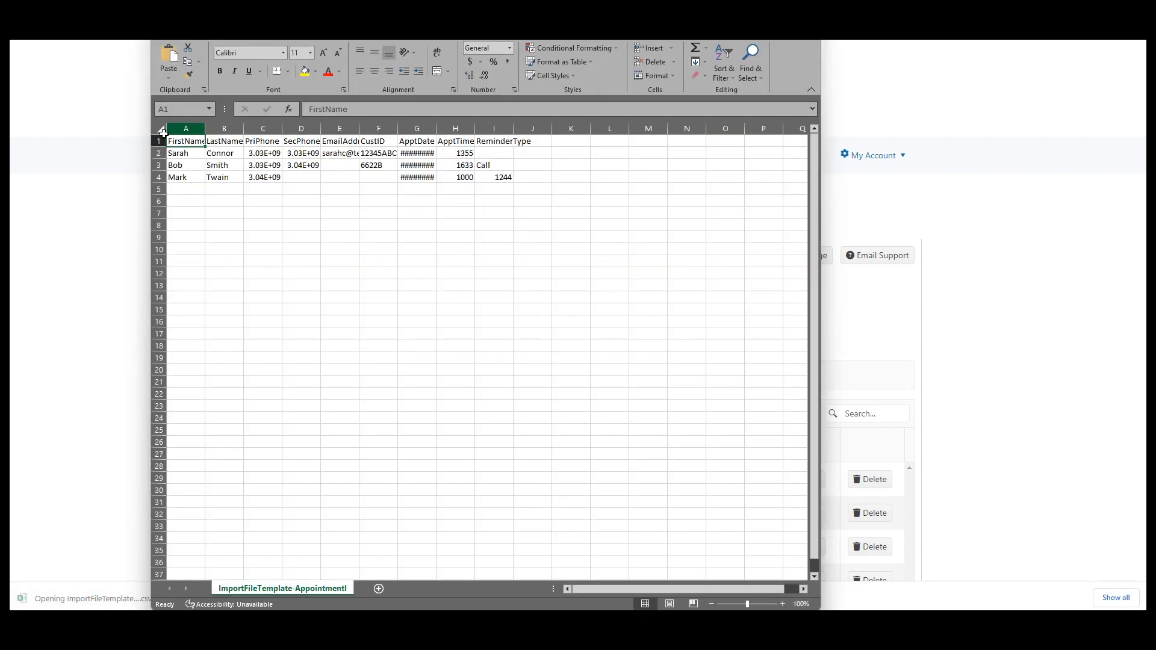
pyautogui.click(160, 129)
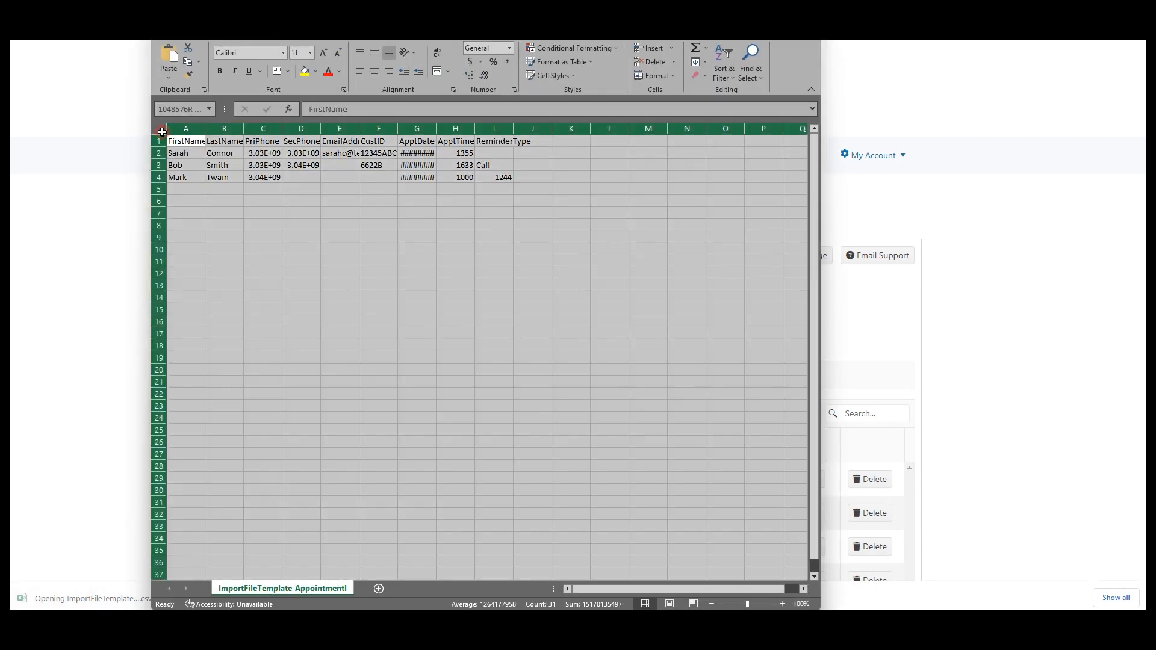
pyautogui.doubleClick(210, 128)
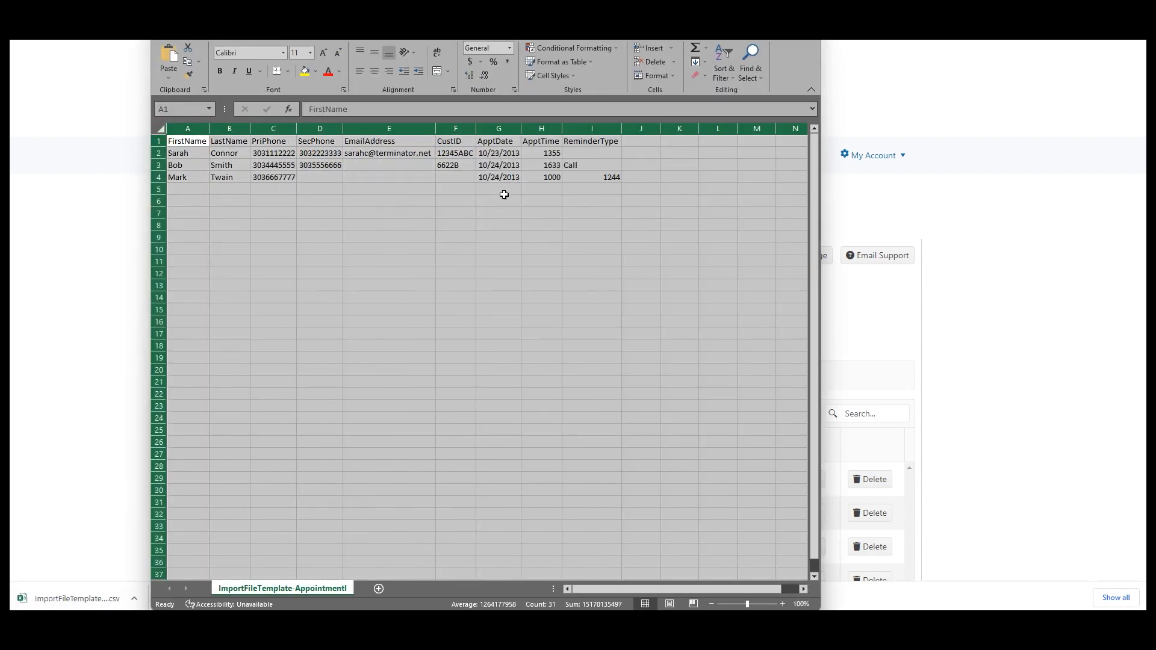
# Check the ApptDate and ApptTime columns and set the appointment time in cell H4 to 10 AM
pyautogui.click(510, 177)
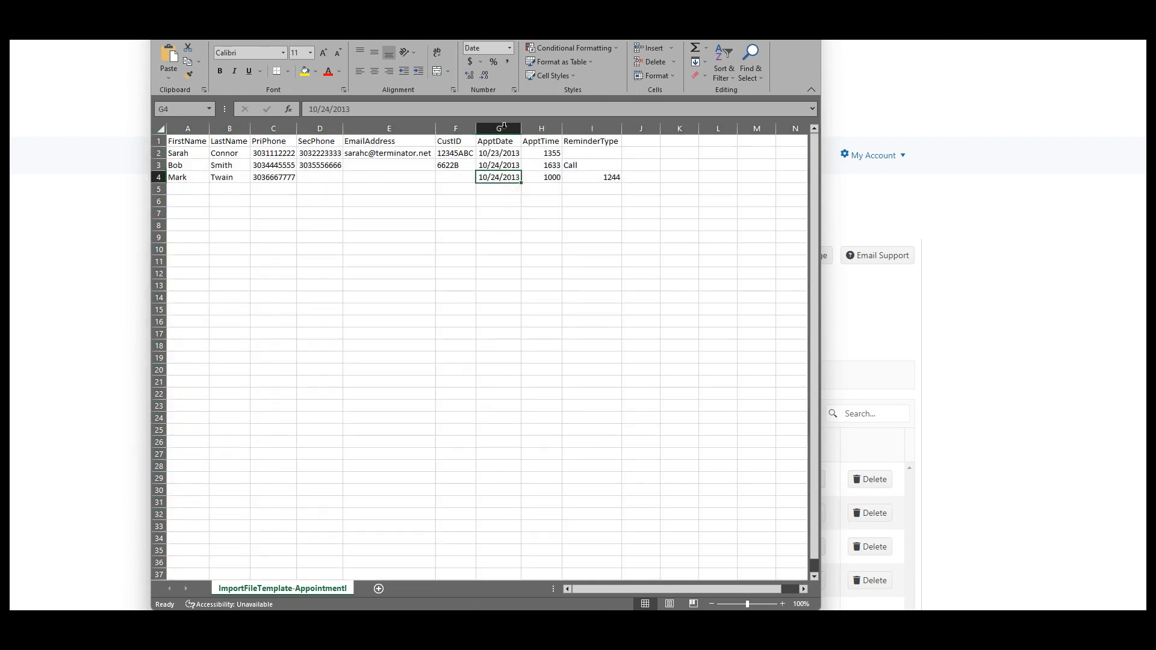
pyautogui.click(503, 127)
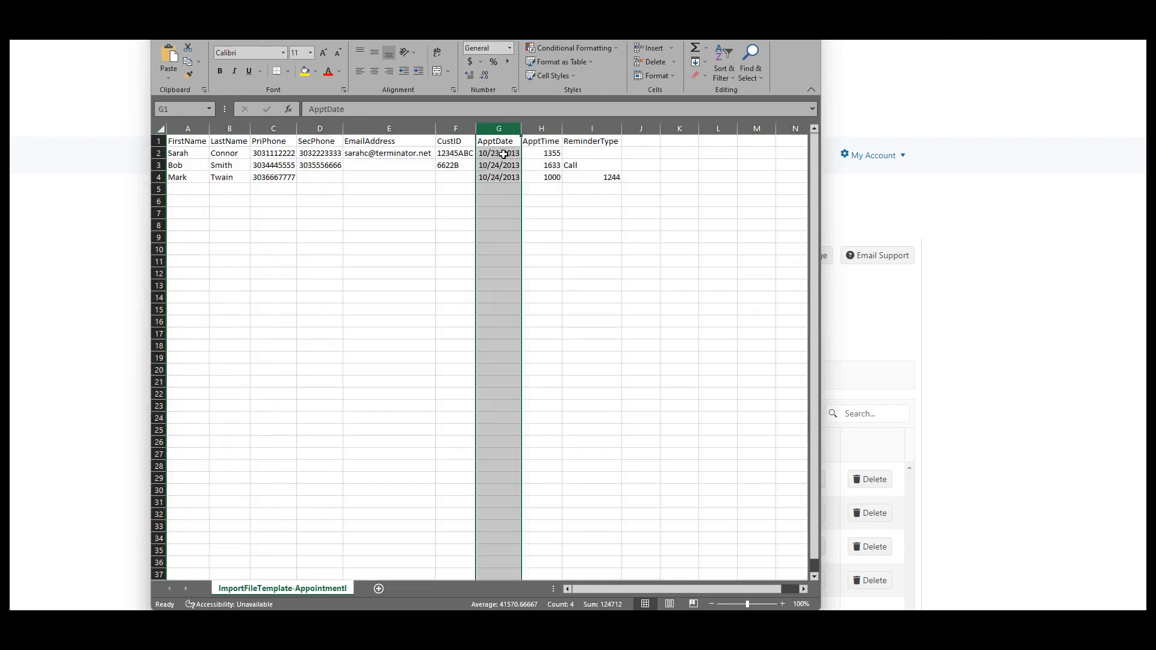
pyautogui.click(540, 128)
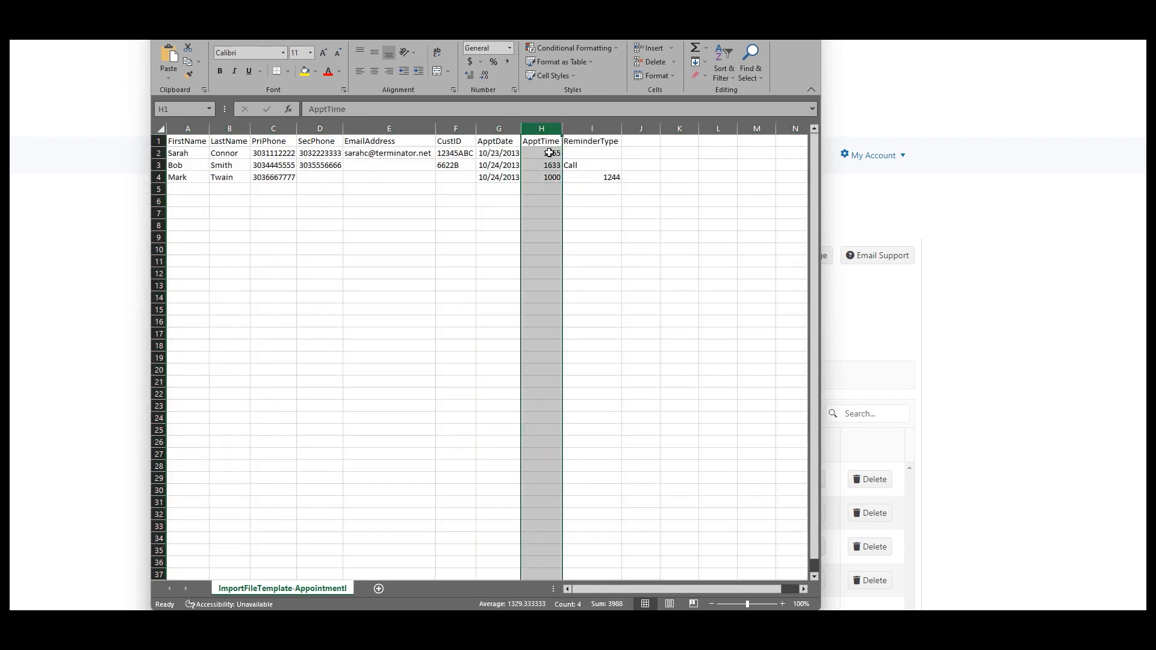
pyautogui.doubleClick(549, 177)
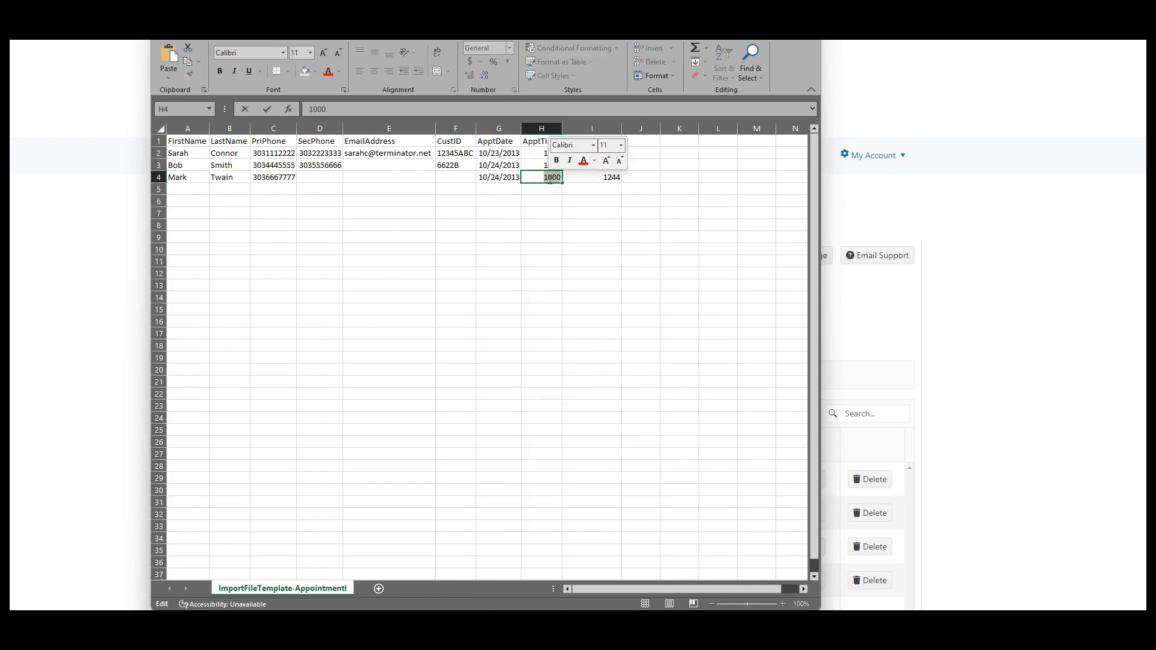
pyautogui.write('10 AM')
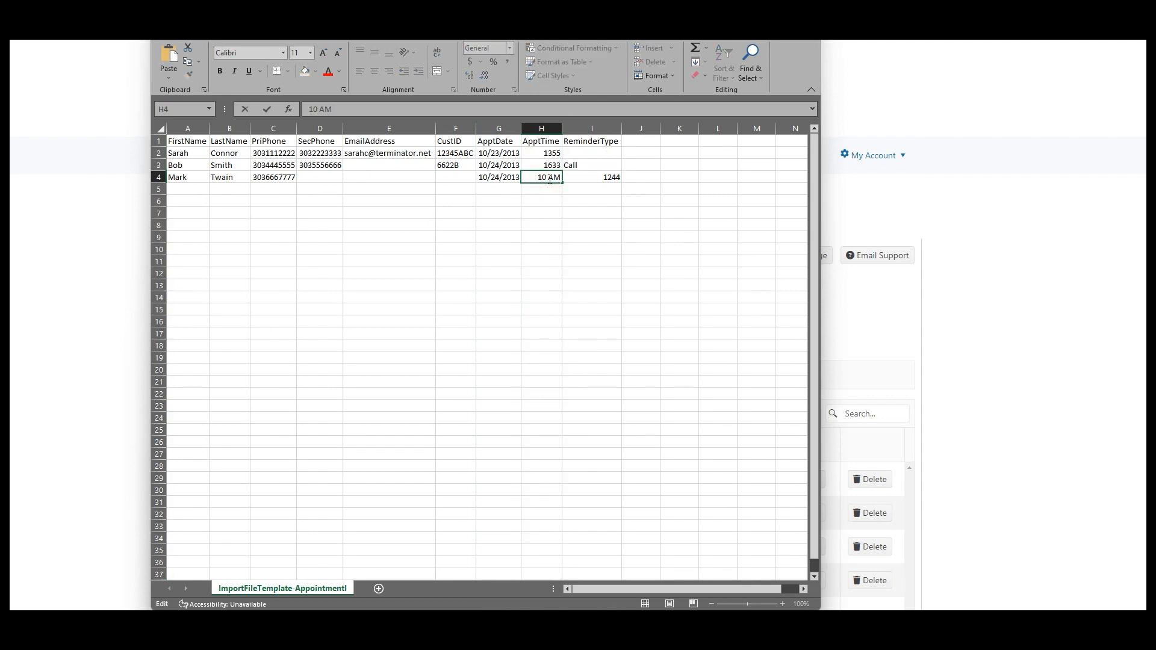
pyautogui.scroll(-1, 581, 165)
pyautogui.scroll(1, 580, 164)
pyautogui.click(587, 164)
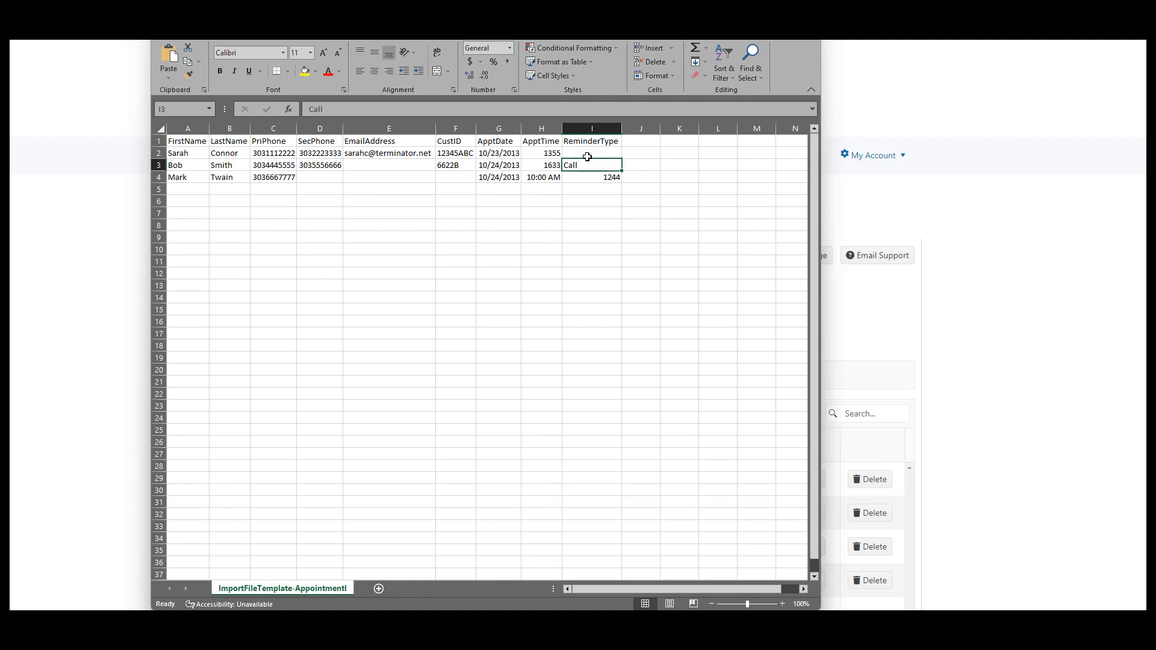
# Enter Canceled as the ReminderType in cell I2
pyautogui.click(587, 141)
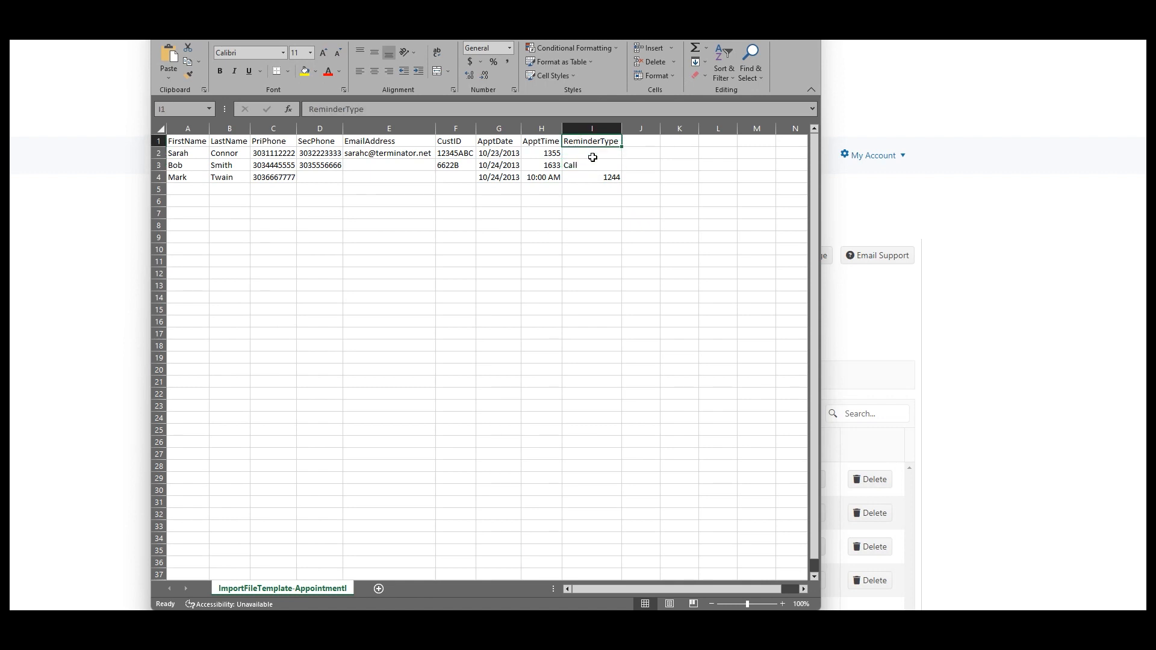
pyautogui.click(596, 179)
pyautogui.click(586, 165)
pyautogui.click(588, 153)
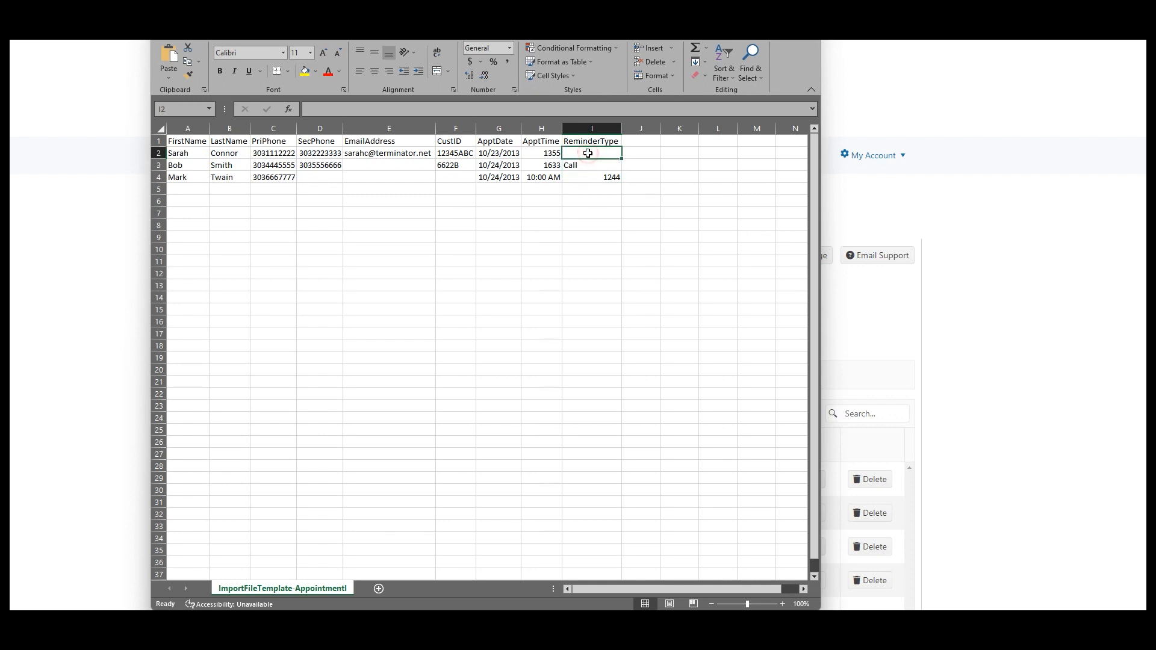
pyautogui.write('Call')
pyautogui.write('d')
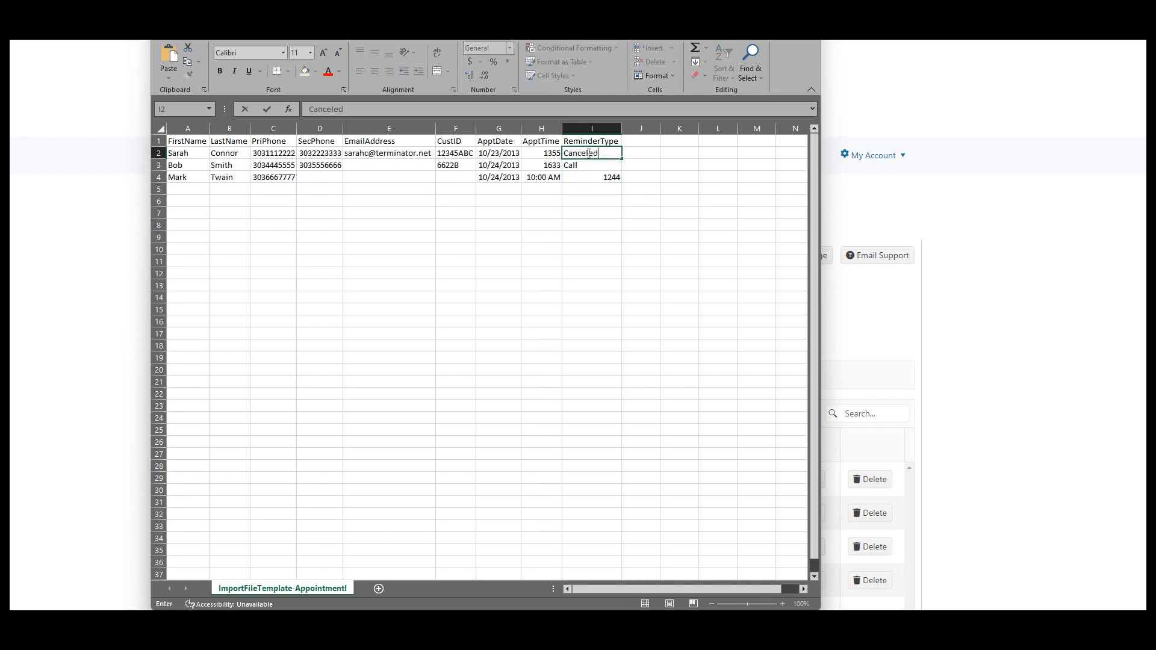
pyautogui.scroll(-1, 583, 178)
pyautogui.click(582, 199)
pyautogui.scroll(1, 584, 198)
pyautogui.scroll(1, 585, 199)
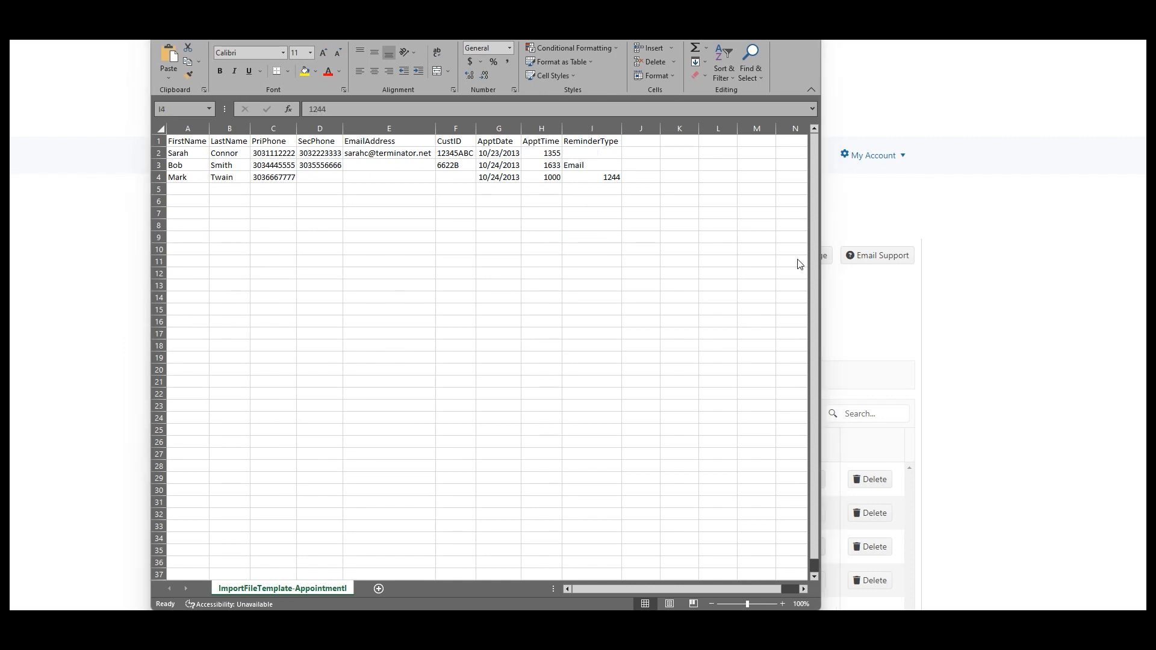
# Enter Call as the ReminderType for the first appointment row, in cell I2
pyautogui.click(594, 128)
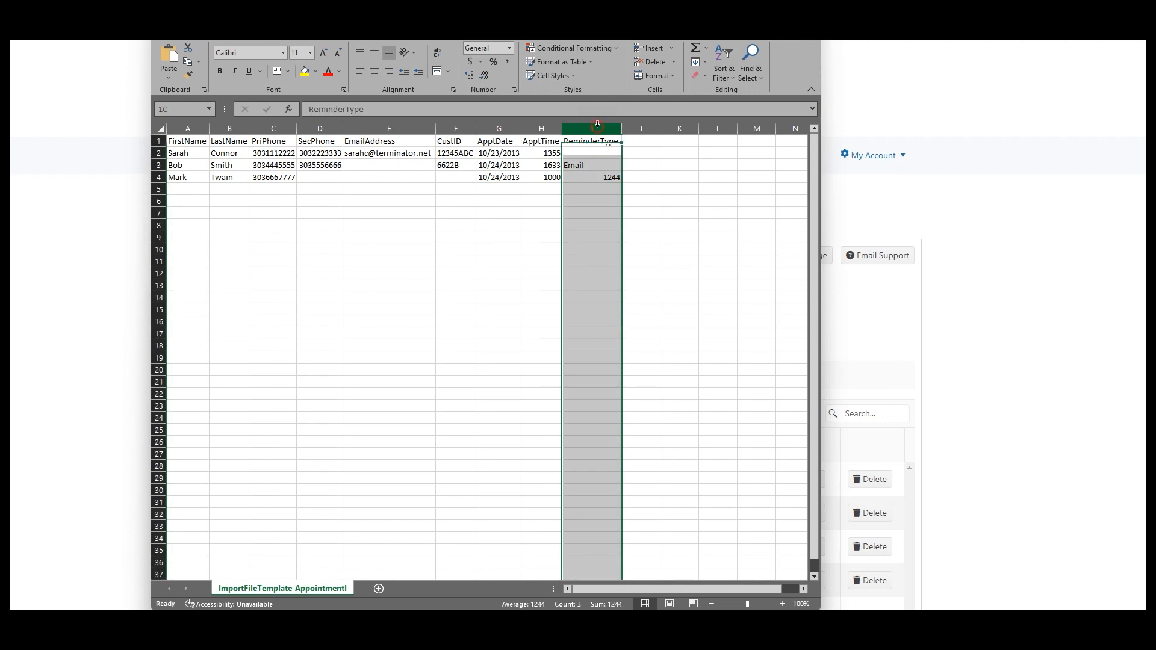
pyautogui.click(590, 154)
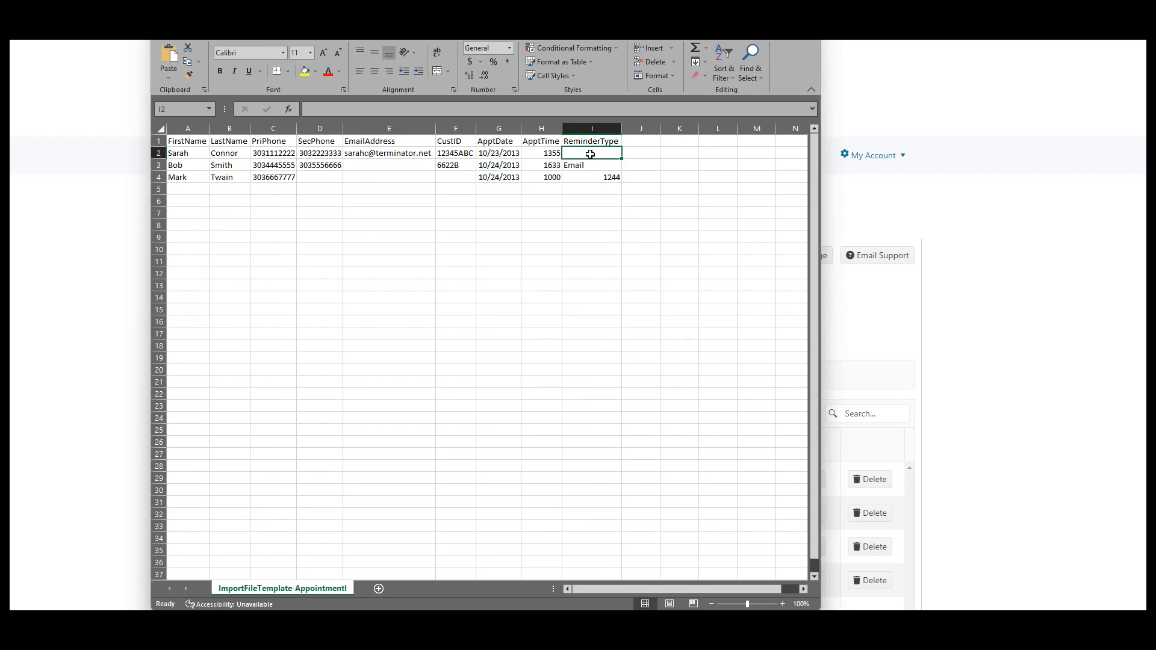
pyautogui.write('Call')
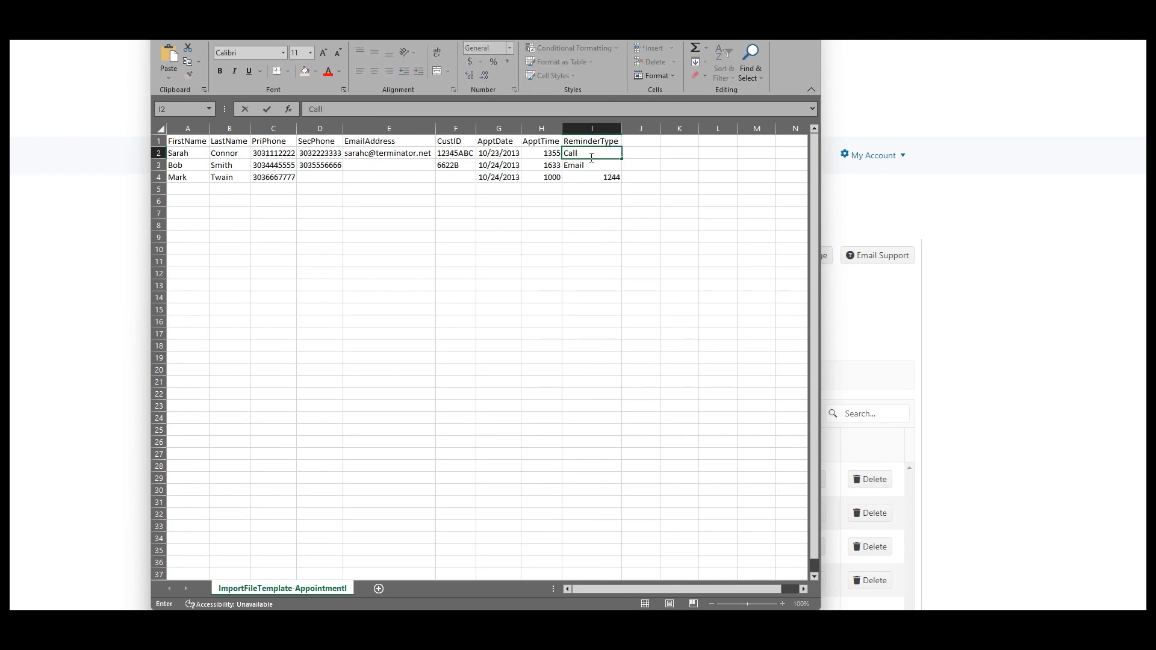
pyautogui.press('Return')
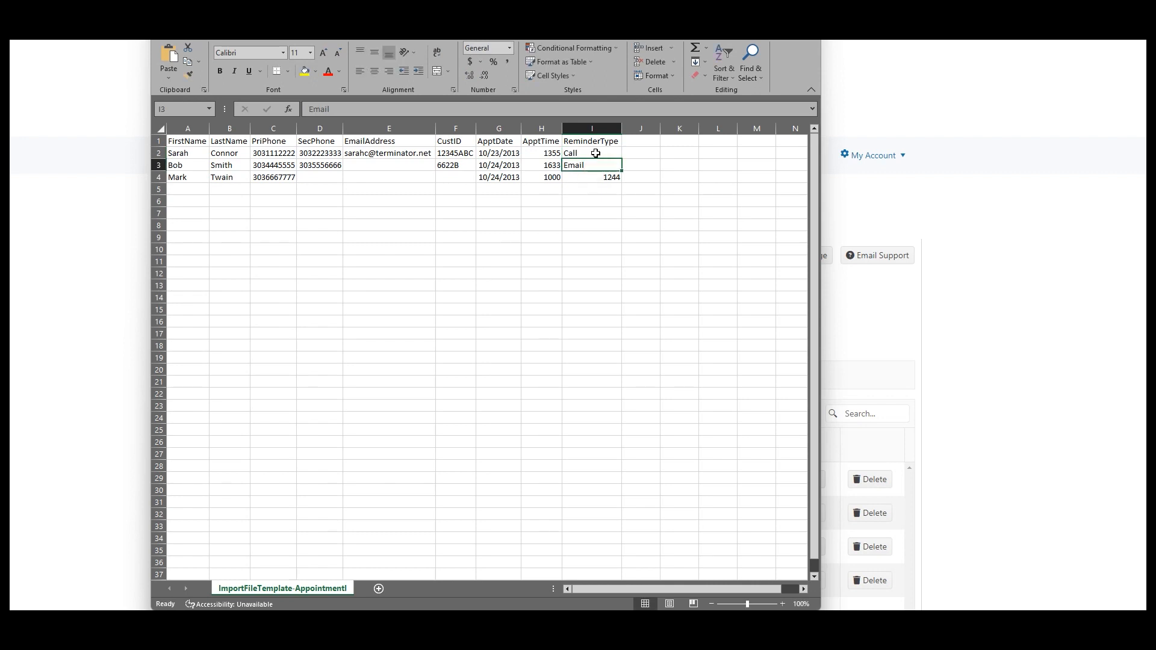
# Change the ReminderType in cell I2 to Text
pyautogui.click(596, 153)
pyautogui.doubleClick(596, 153)
pyautogui.doubleClick(597, 153)
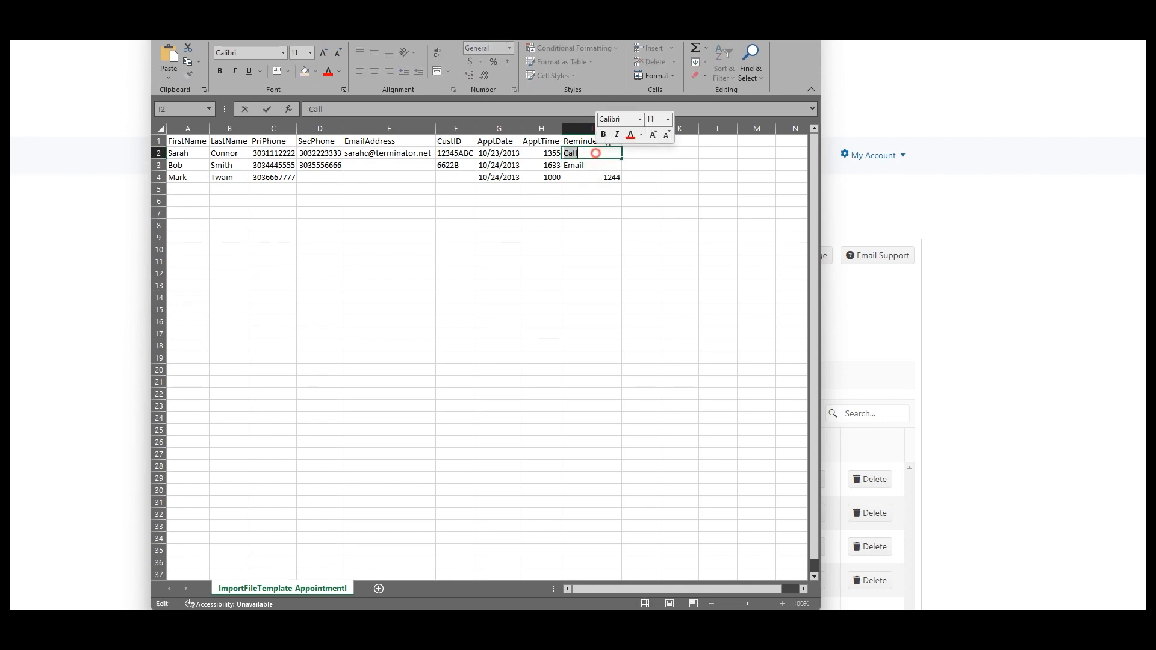
pyautogui.write('Text')
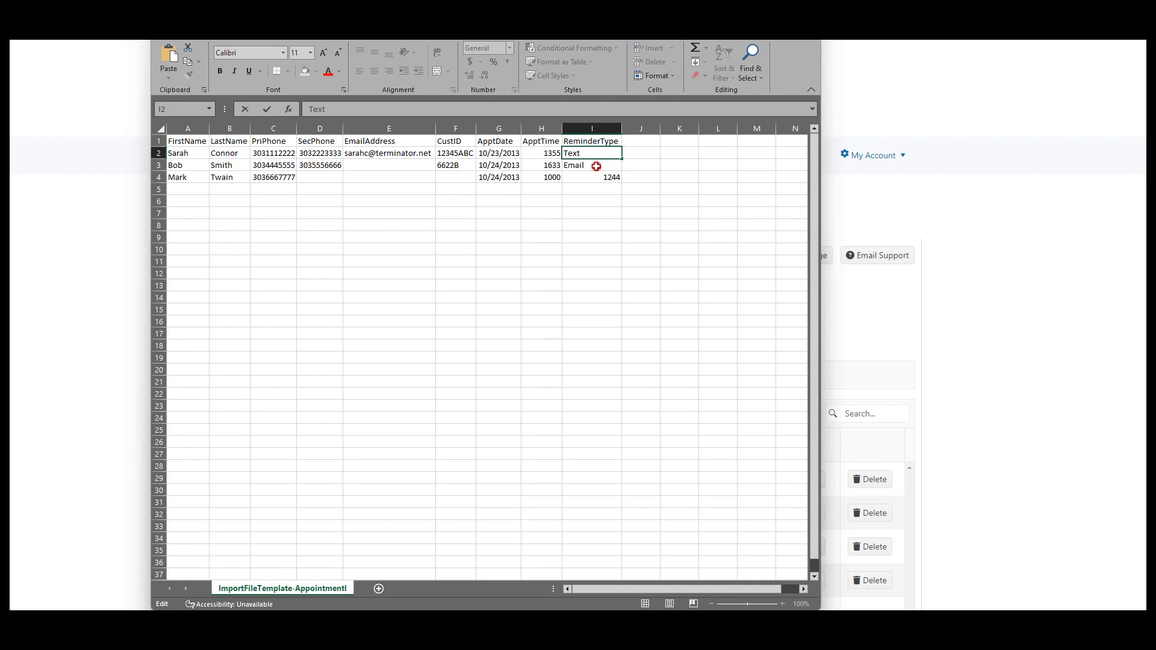
pyautogui.click(596, 166)
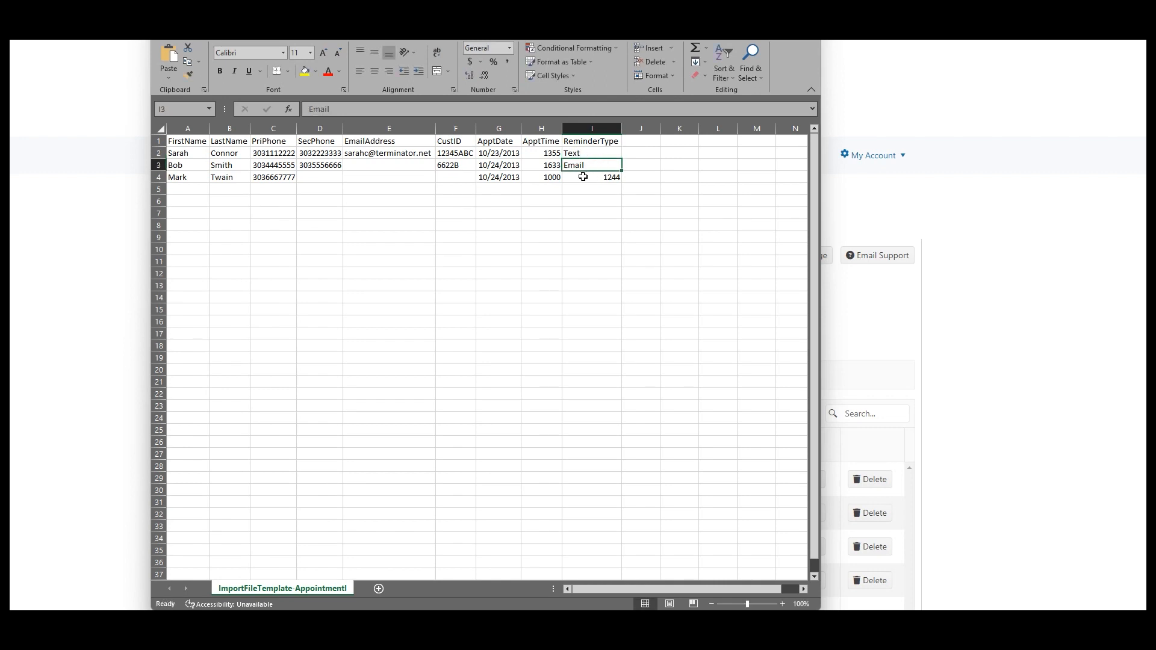
# Replace the numeric ReminderType in cell I4 with Canceled
pyautogui.click(583, 178)
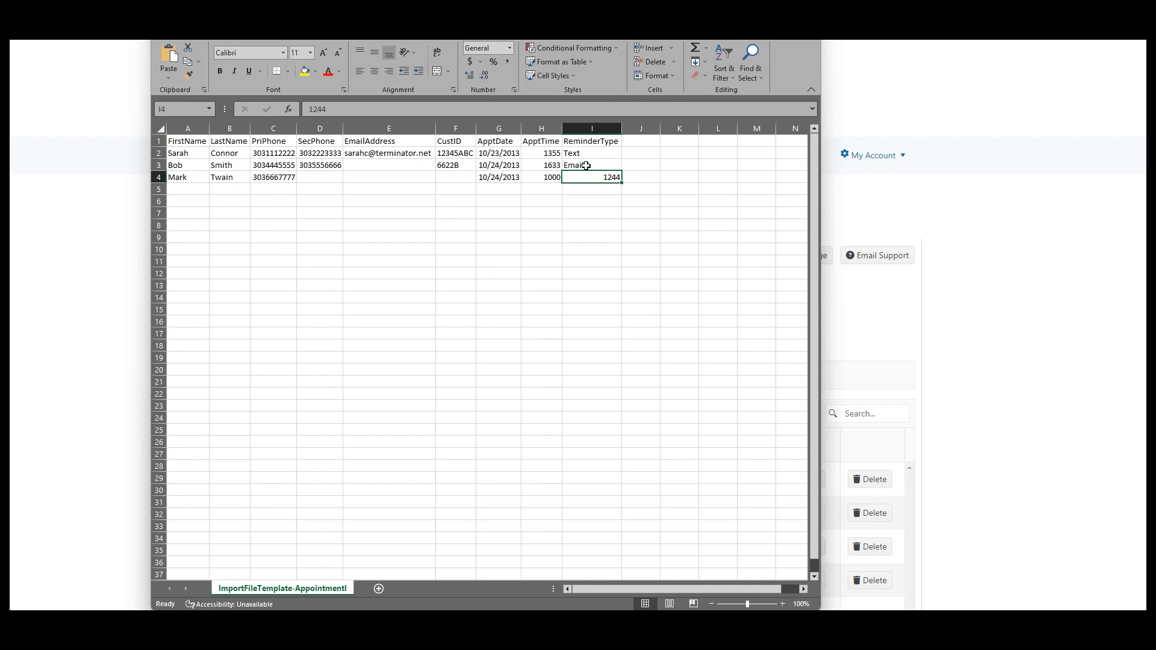
pyautogui.doubleClick(601, 176)
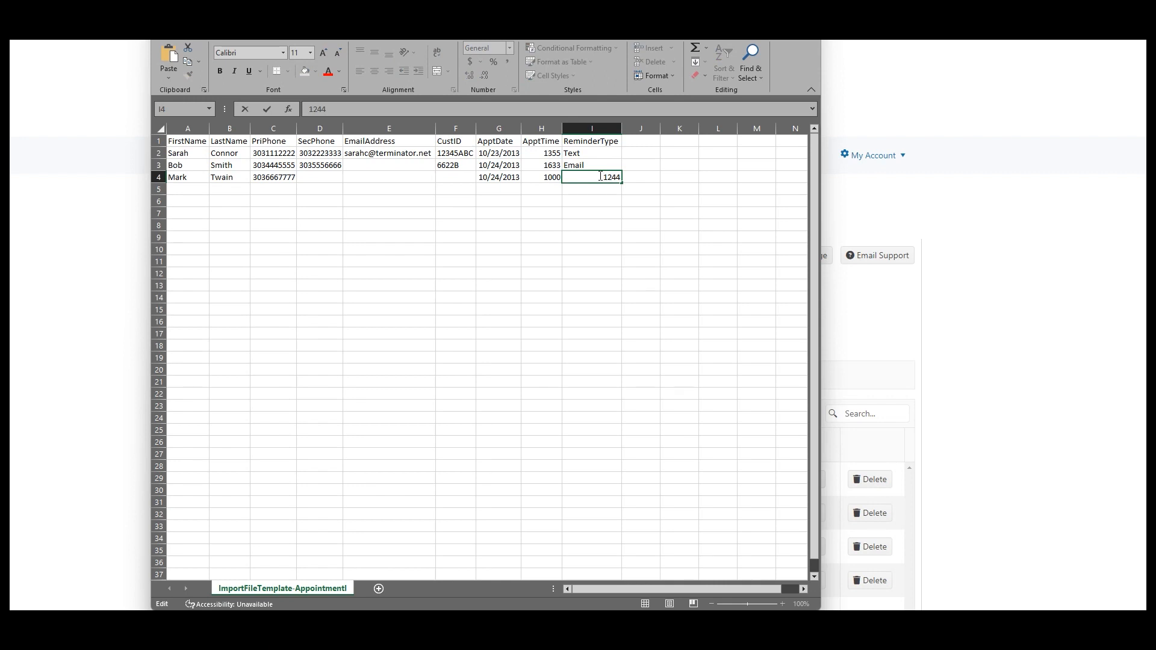
pyautogui.moveTo(588, 176); pyautogui.dragTo(651, 178)
pyautogui.write('Canceled')
pyautogui.click(606, 191)
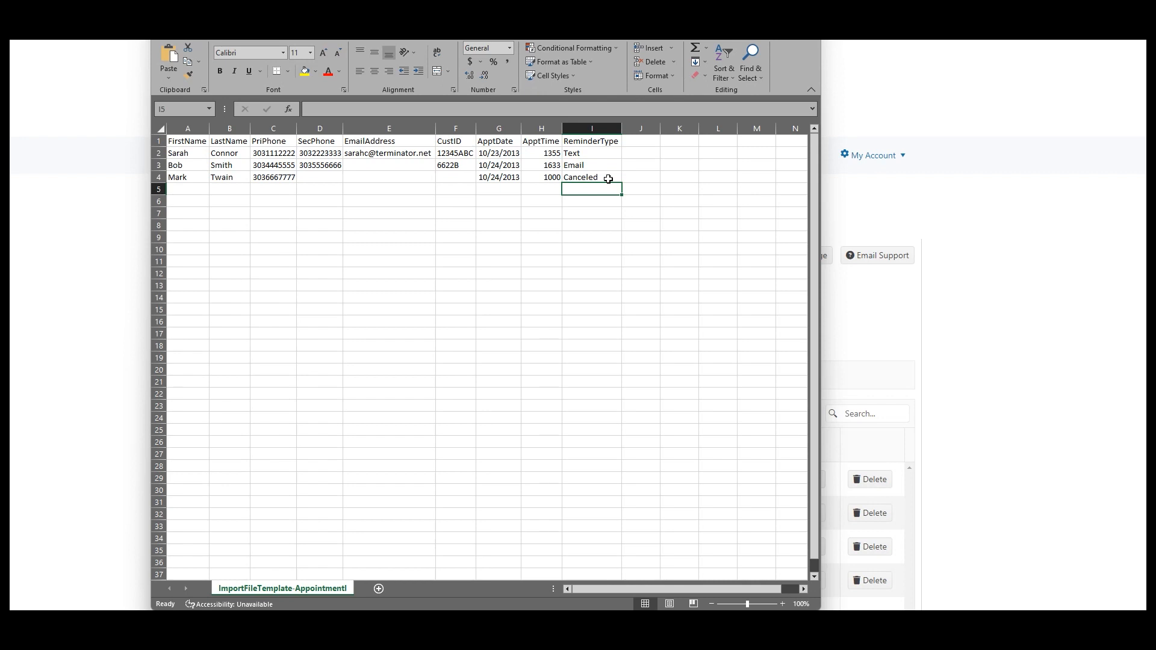
# Change the spelling of the ReminderType in cell I4 to Cancelled
pyautogui.doubleClick(608, 179)
pyautogui.moveTo(602, 178); pyautogui.dragTo(527, 182)
pyautogui.write('or')
pyautogui.press('BackSpace')
pyautogui.press('BackSpace')
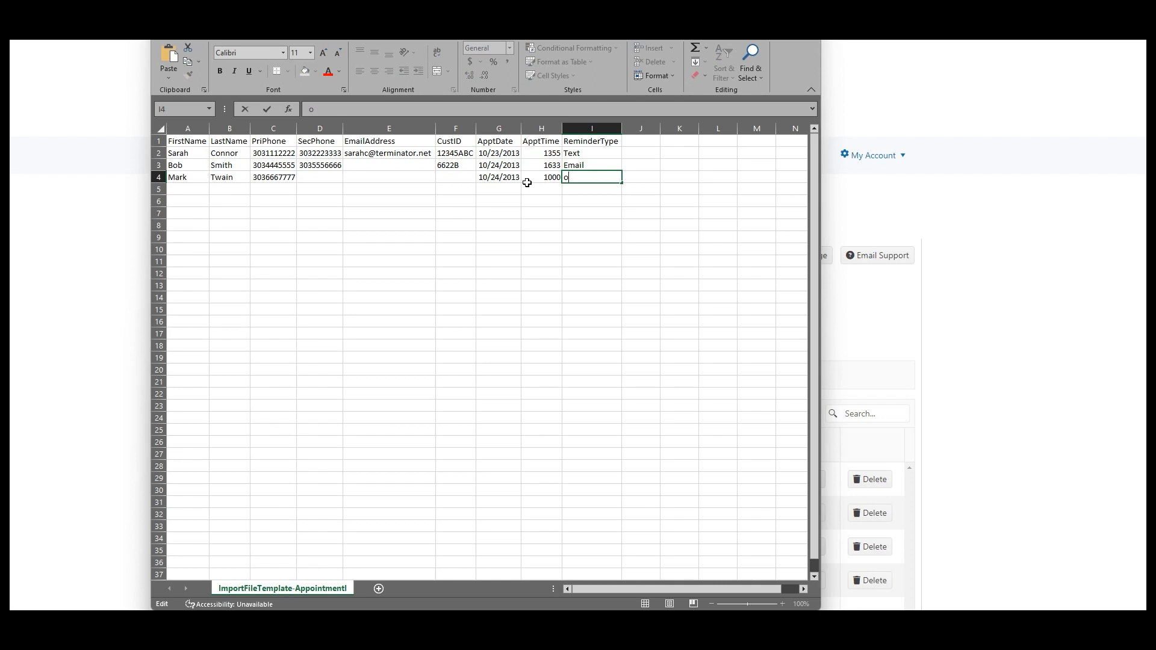
pyautogui.write('Cancelled')
pyautogui.click(609, 188)
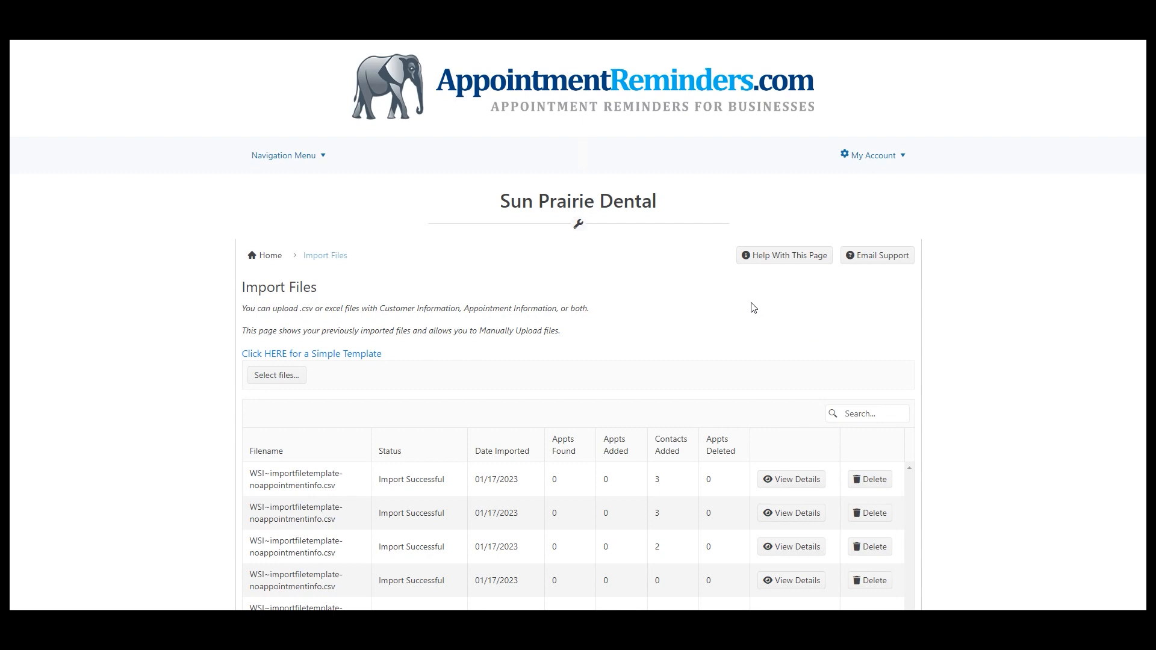
# Open the help article for the Import Files page and examine the required headers and allowed ReminderType values for appointment imports
pyautogui.click(791, 263)
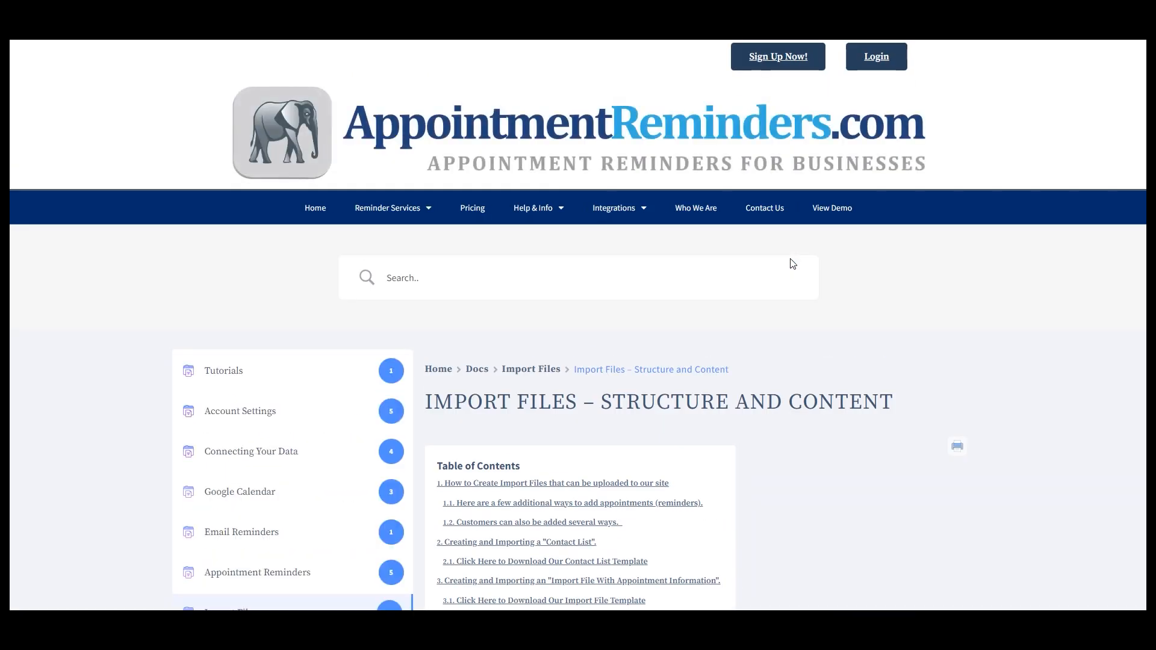
pyautogui.scroll(-2, 792, 261)
pyautogui.scroll(-7, 1093, 295)
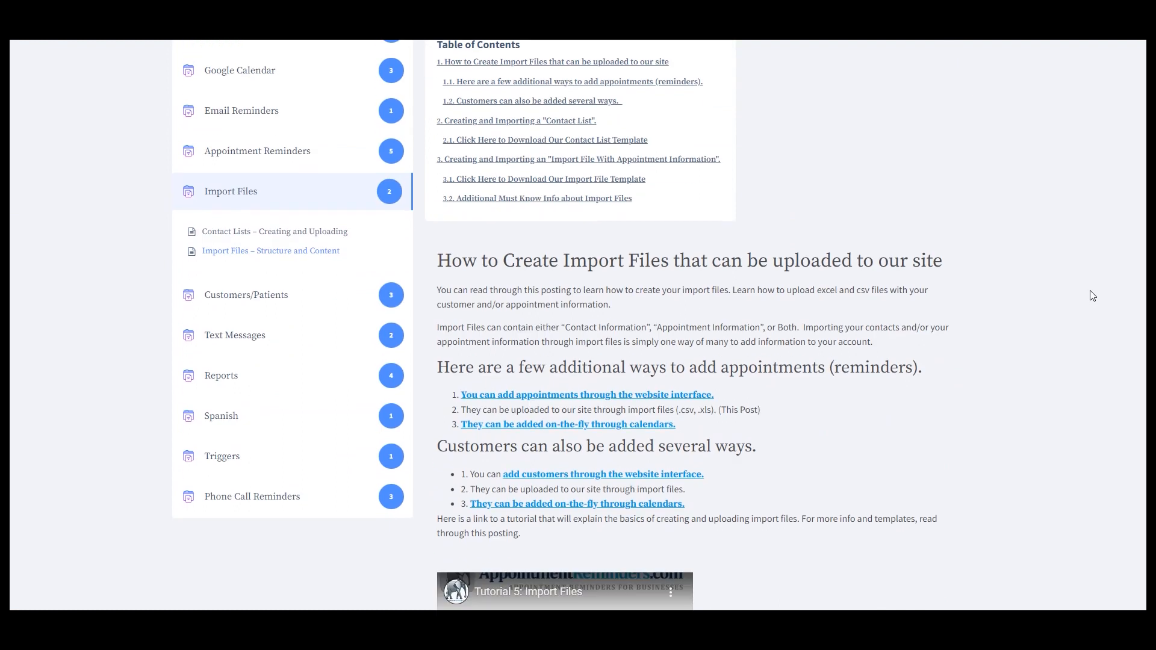
pyautogui.scroll(-8, 1093, 295)
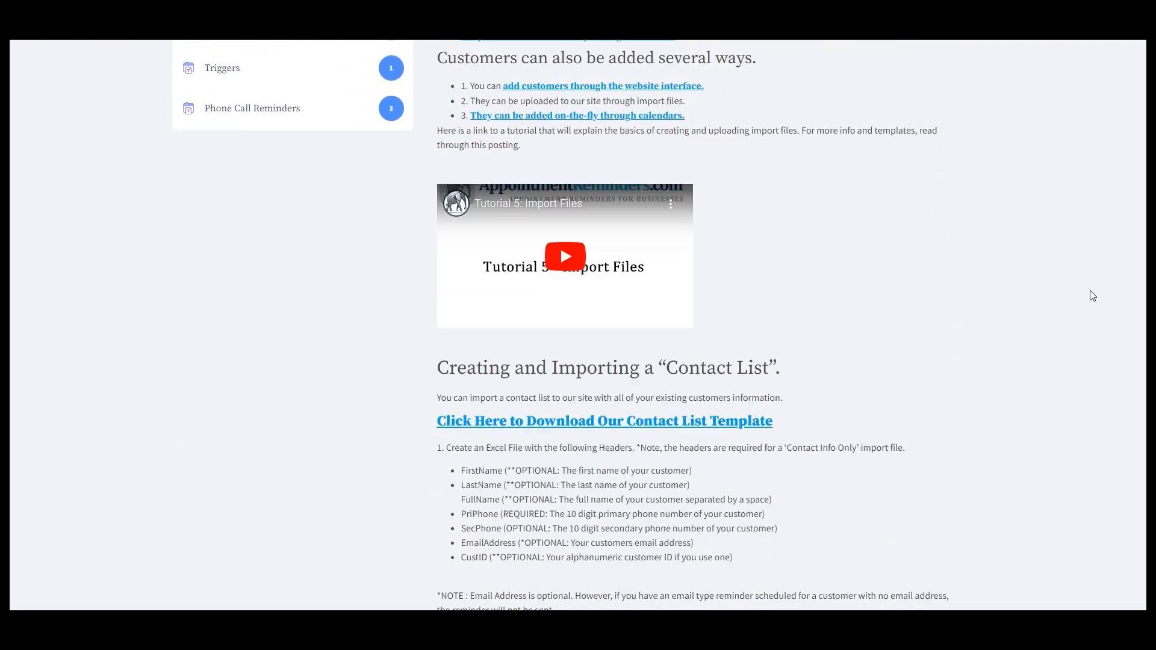
pyautogui.scroll(-9, 1093, 295)
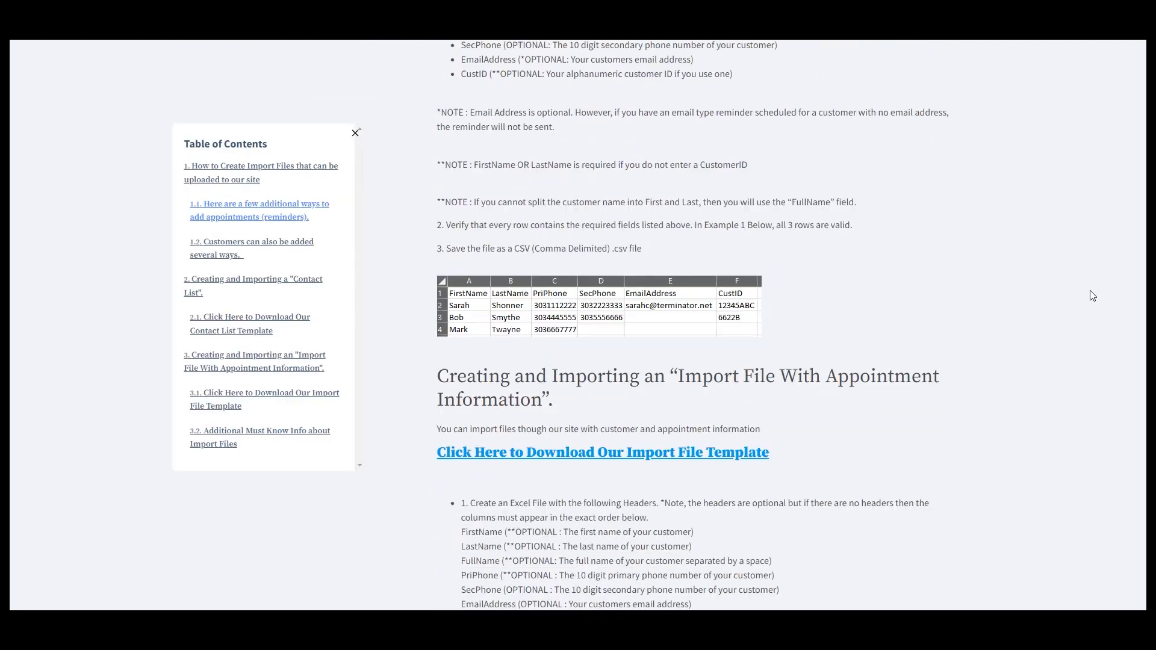
pyautogui.scroll(-7, 1092, 295)
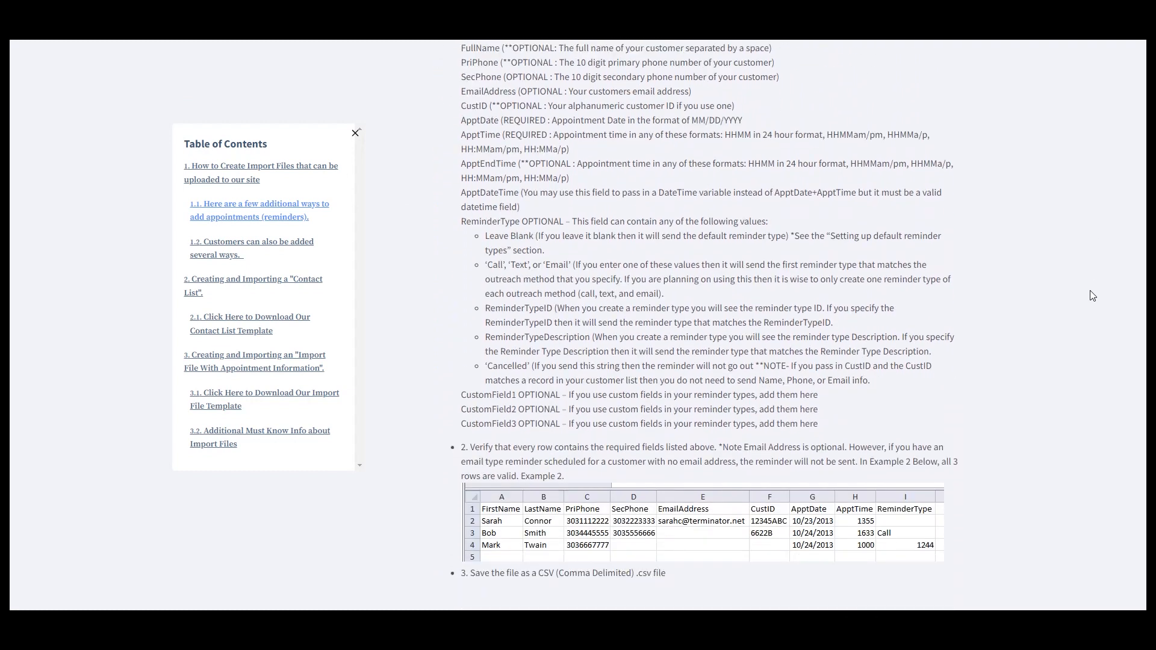